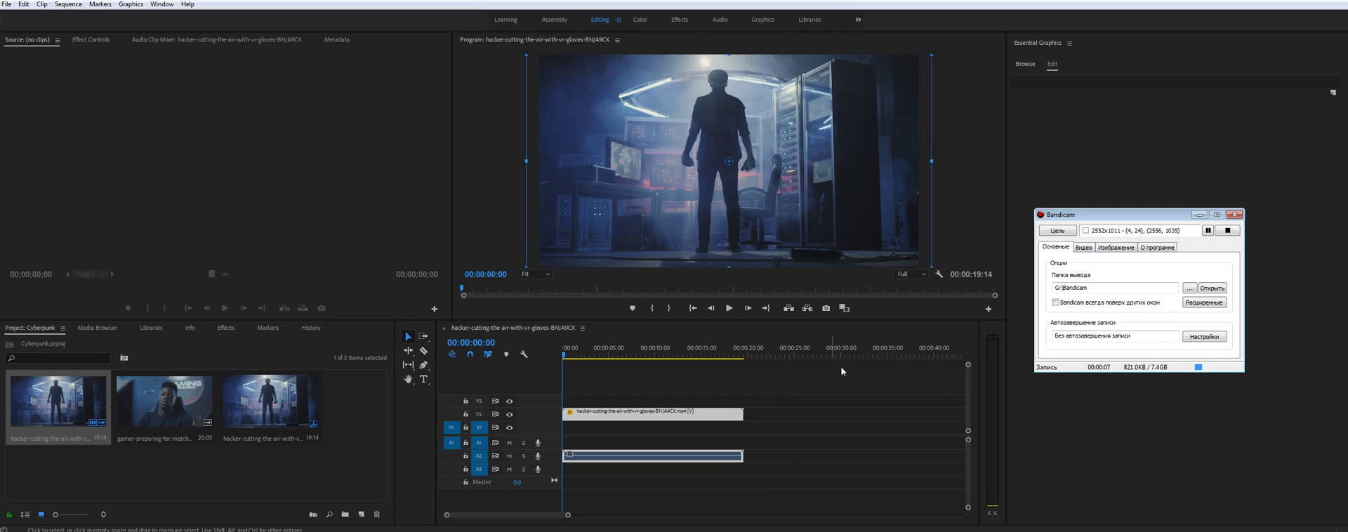
Step: Minimize the Bandicam recorder window to clear the Premiere Pro workspace
{"action": "left_click", "coordinate": [1199, 215]}
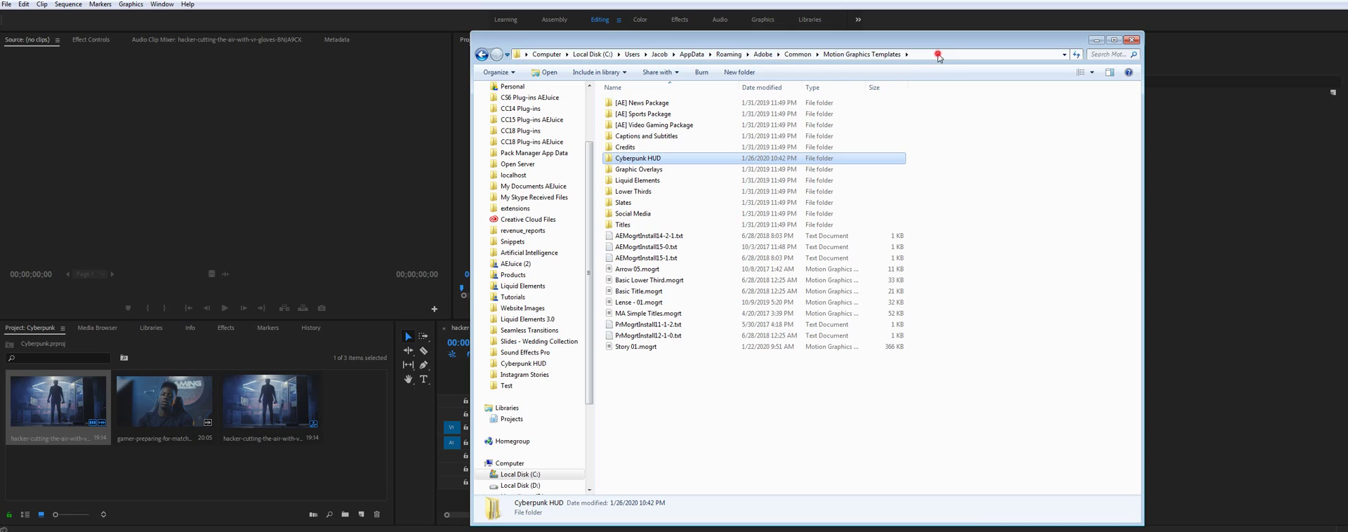
Step: Show the Motion Graphics Templates folder path in Explorer, then switch to the MOGRT install guide
{"action": "left_click", "coordinate": [585, 54]}
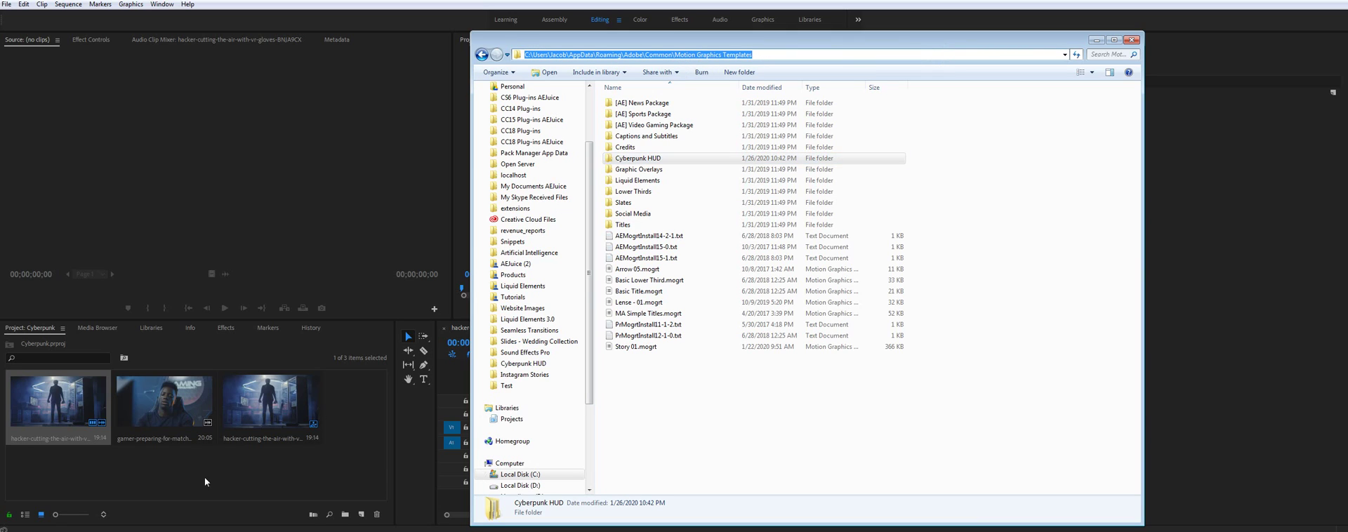
{"action": "key", "text": "alt+Tab"}
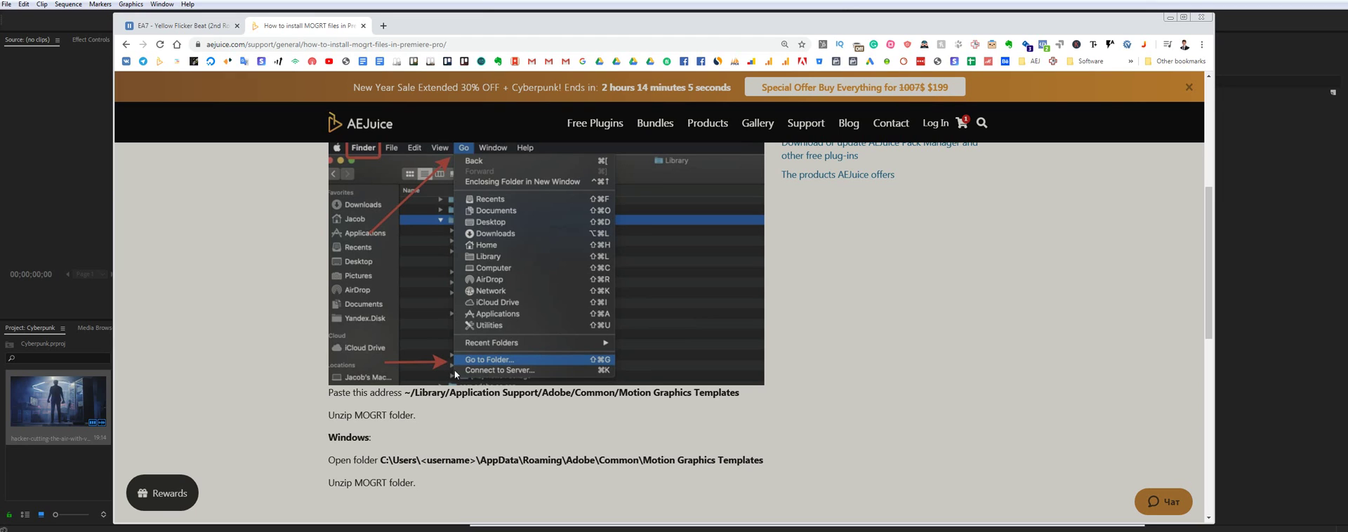
Step: Highlight the Mac Motion Graphics Templates path on the AEJuice guide and minimize Chrome
{"action": "left_click_drag", "start_coordinate": [410, 394], "coordinate": [738, 396]}
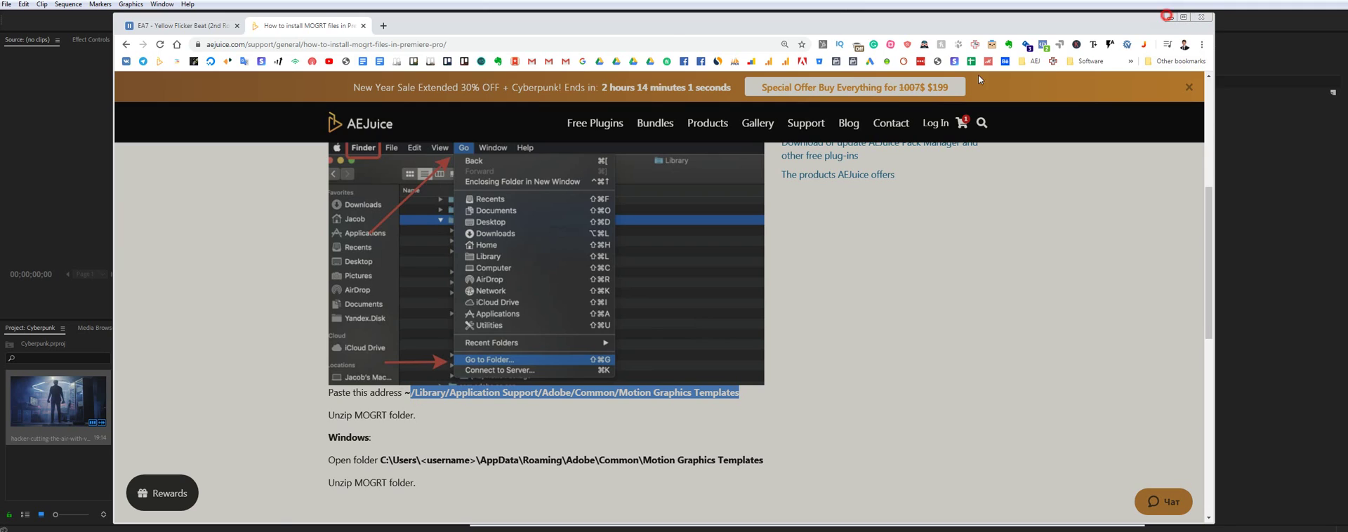
{"action": "left_click", "coordinate": [1167, 16]}
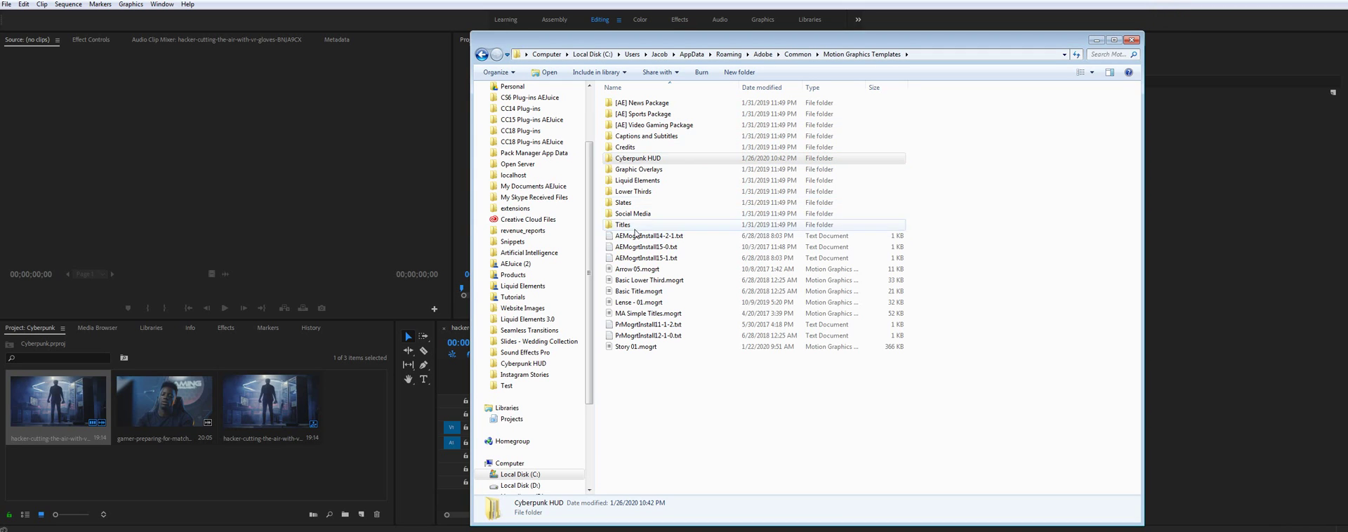
Step: Open the Cyberpunk HUD folder to reveal its subfolders, then minimize Explorer
{"action": "double_click", "coordinate": [644, 160]}
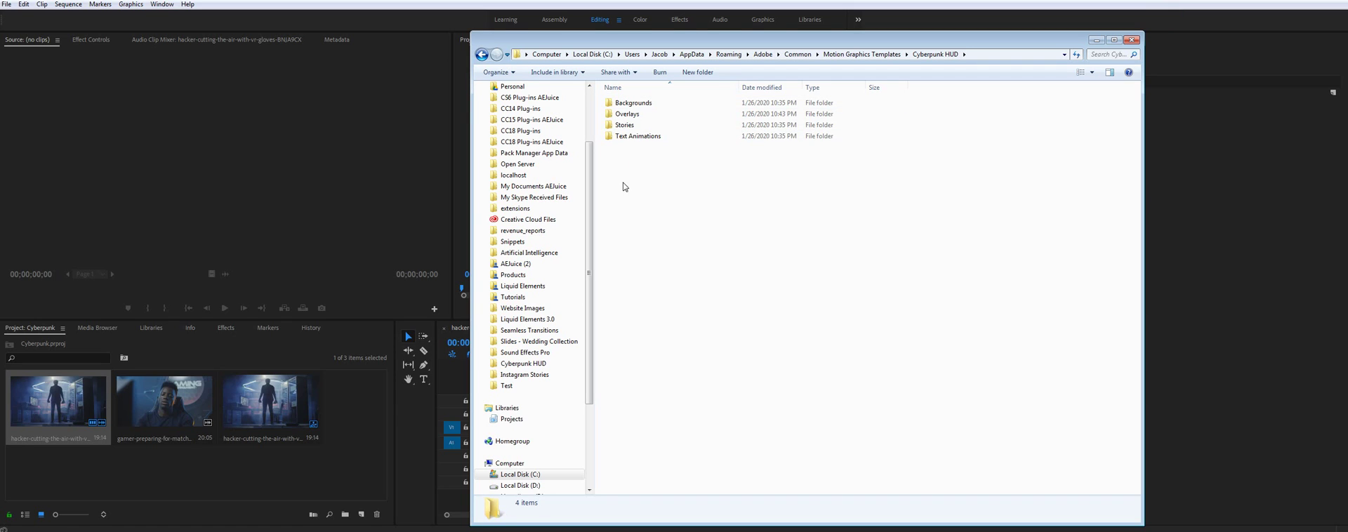
{"action": "left_click", "coordinate": [1097, 40]}
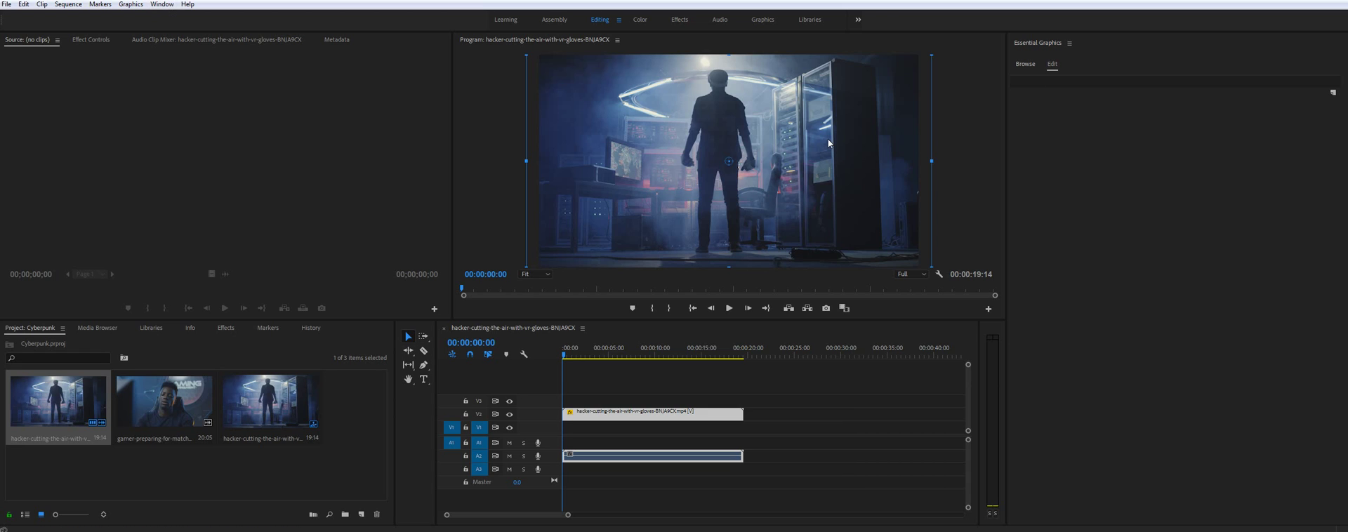
Step: Open Essential Graphics Browse, replace the 'stor' search with 'overlay' and scroll the Overlay Effect results
{"action": "left_click", "coordinate": [162, 5]}
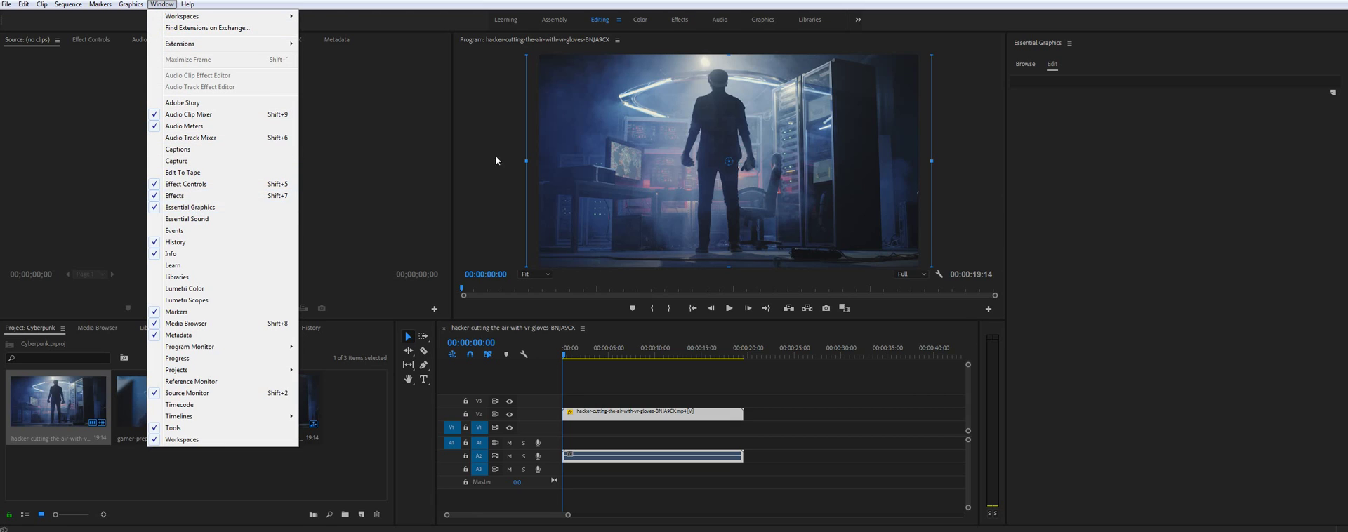
{"action": "left_click", "coordinate": [1027, 64]}
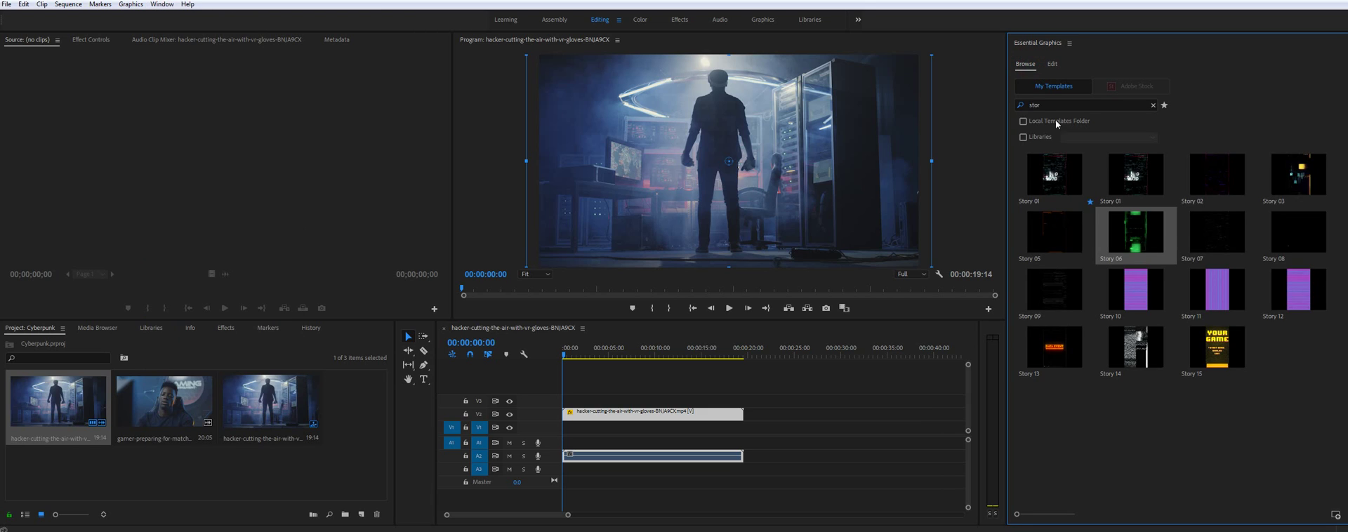
{"action": "left_click", "coordinate": [1069, 104]}
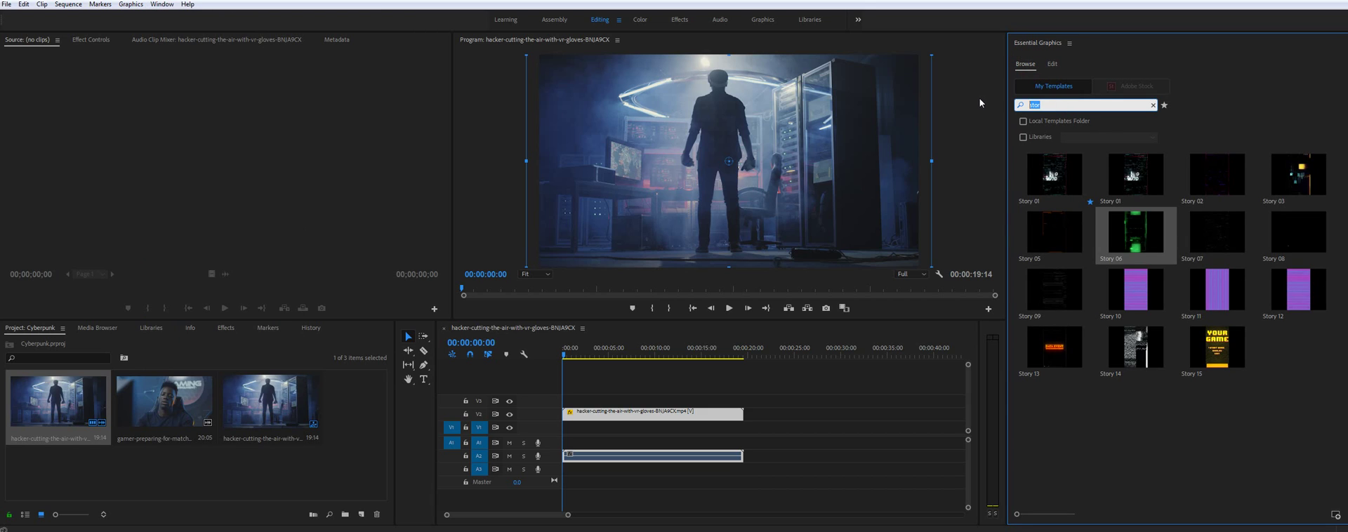
{"action": "key", "text": "BackSpace"}
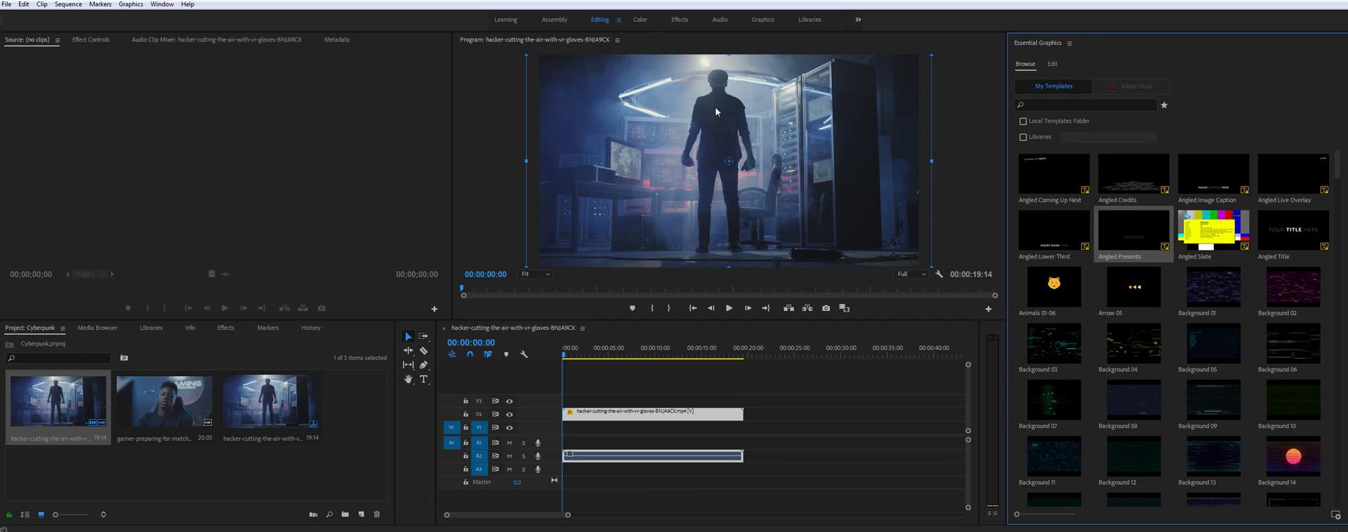
{"action": "left_click", "coordinate": [1041, 103]}
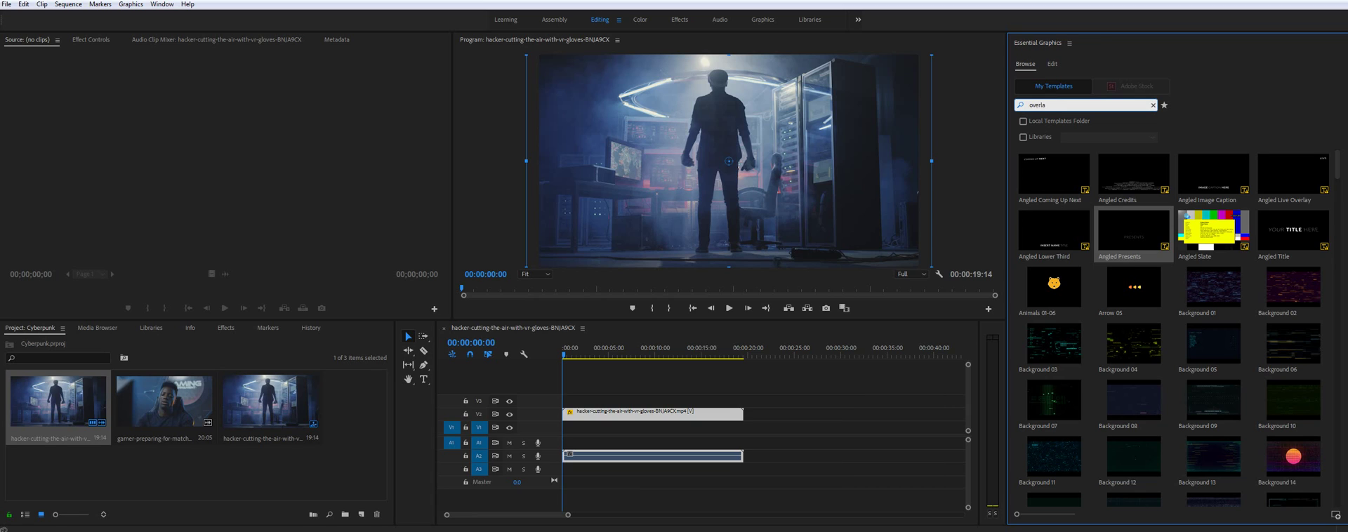
{"action": "type", "text": "overlay"}
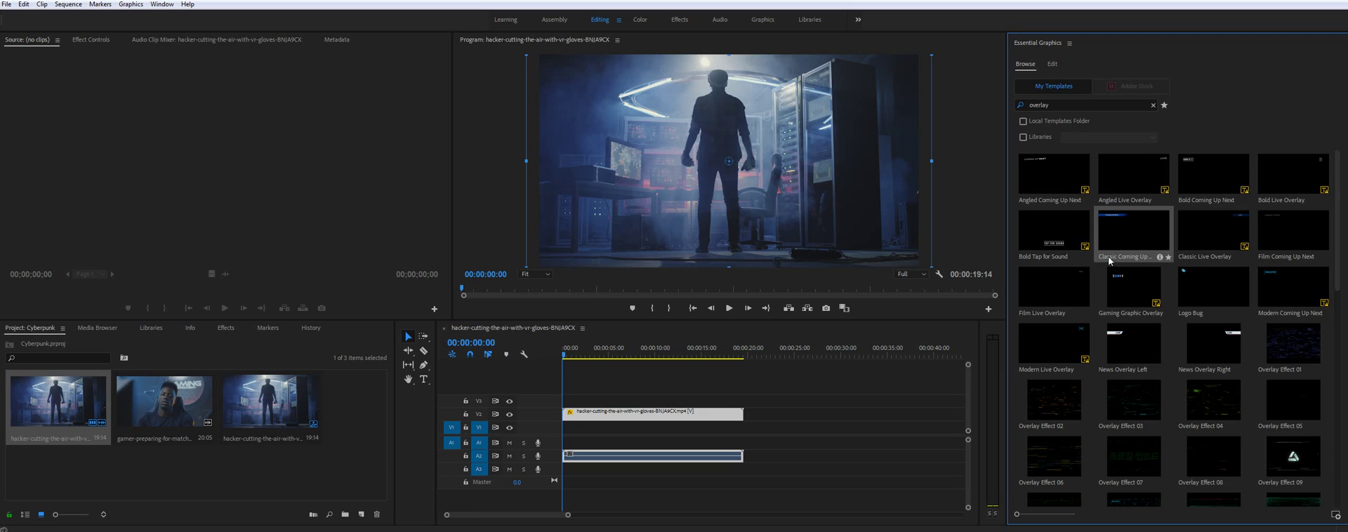
{"action": "scroll", "coordinate": [1072, 303], "scroll_direction": "down", "scroll_amount": 3}
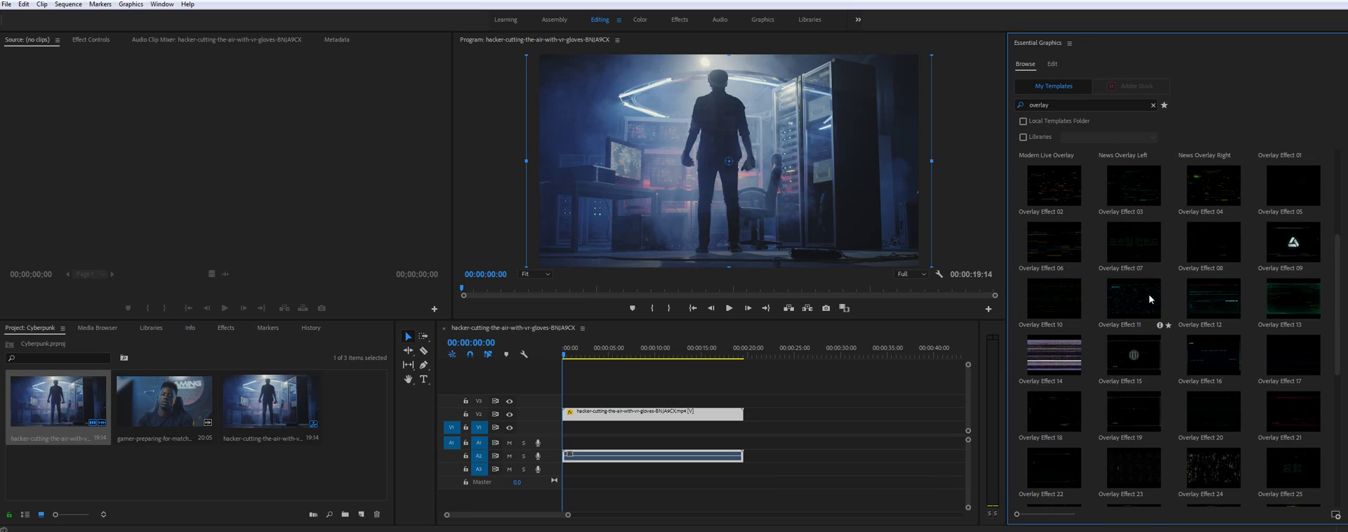
{"action": "scroll", "coordinate": [1149, 293], "scroll_direction": "up", "scroll_amount": 2}
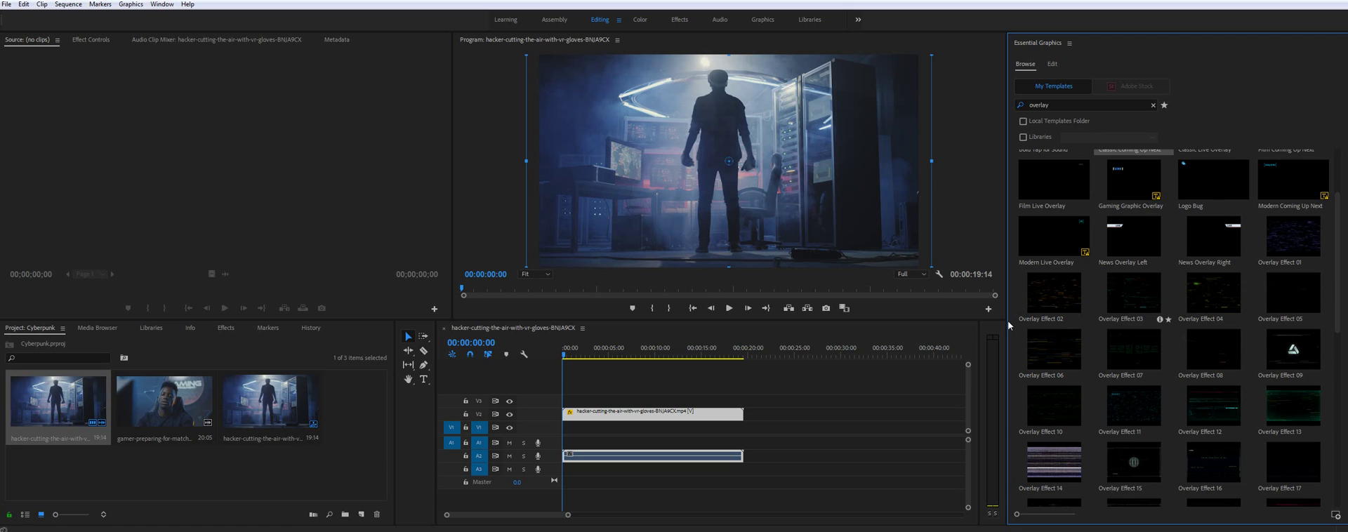
Step: Place Overlay Effect 03 on V3 above the hacker footage and toggle its visibility to compare
{"action": "left_click_drag", "start_coordinate": [1008, 326], "coordinate": [567, 403]}
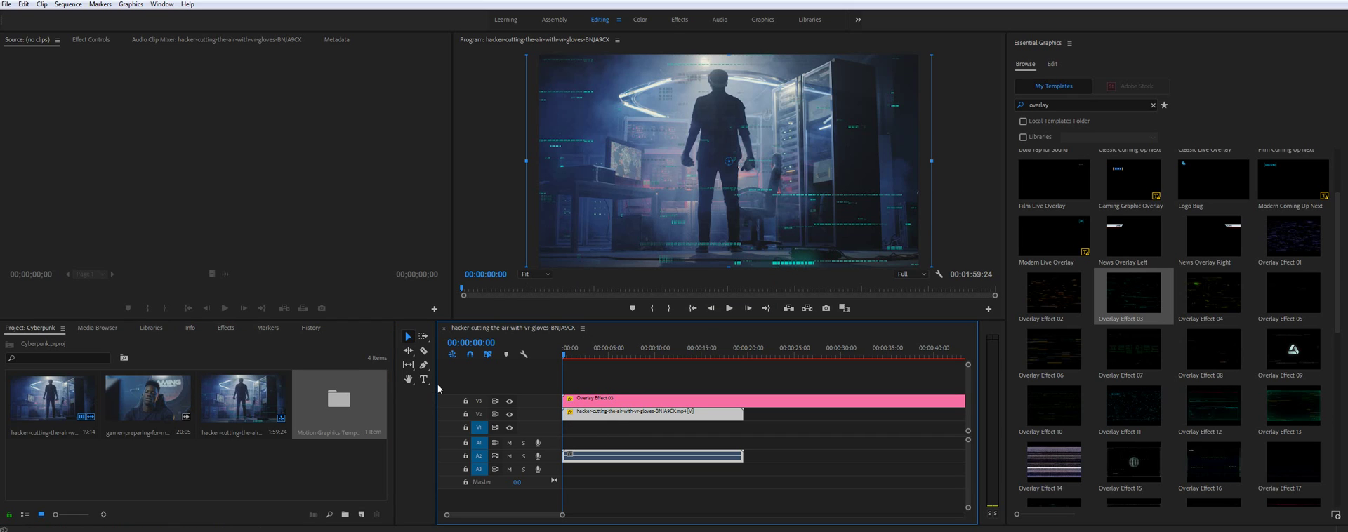
{"action": "left_click", "coordinate": [509, 401]}
{"action": "left_click", "coordinate": [509, 404]}
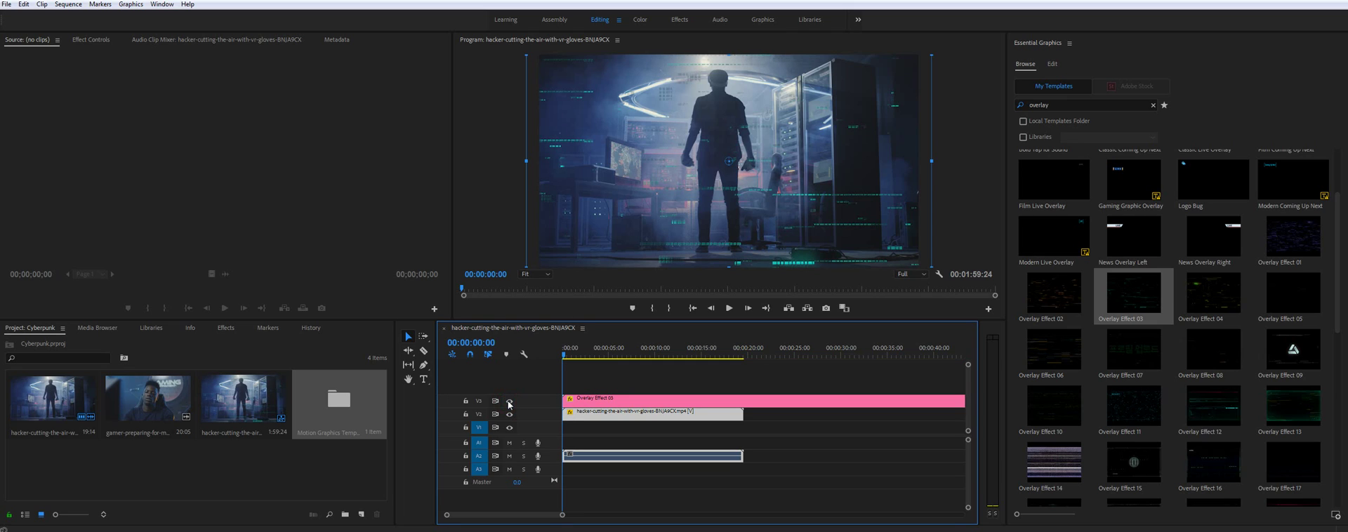
{"action": "left_click", "coordinate": [510, 403]}
{"action": "left_click", "coordinate": [510, 403]}
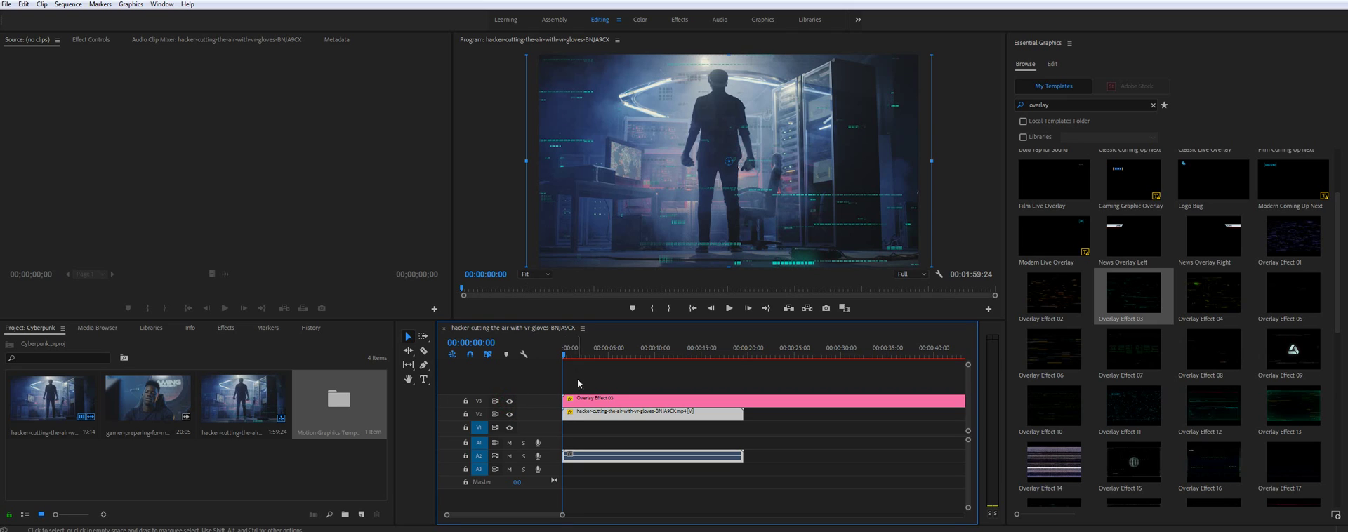
Step: Compare the overlay at 00:00:01:20 and 00:00:04:02, then select the overlay clip
{"action": "left_click", "coordinate": [578, 348]}
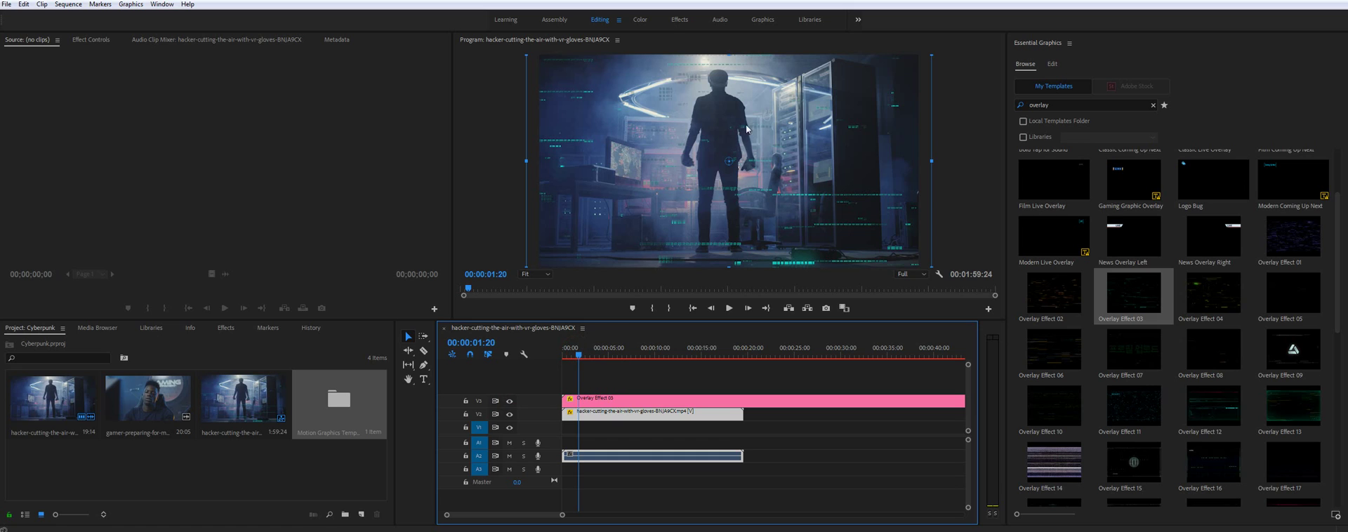
{"action": "left_click", "coordinate": [509, 402]}
{"action": "left_click", "coordinate": [510, 402]}
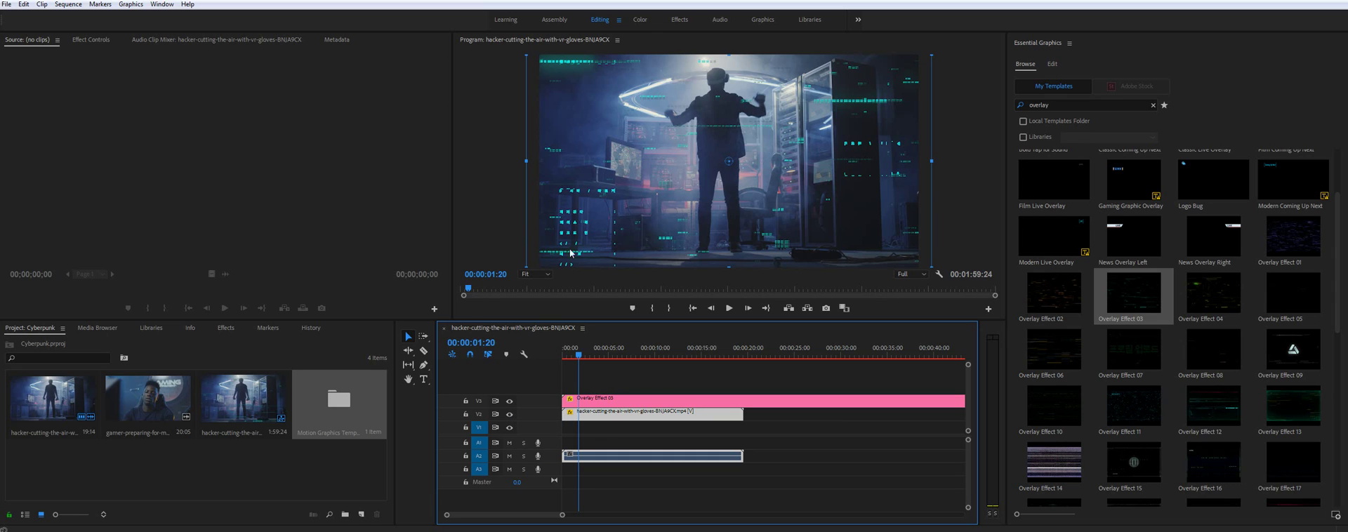
{"action": "left_click", "coordinate": [601, 351]}
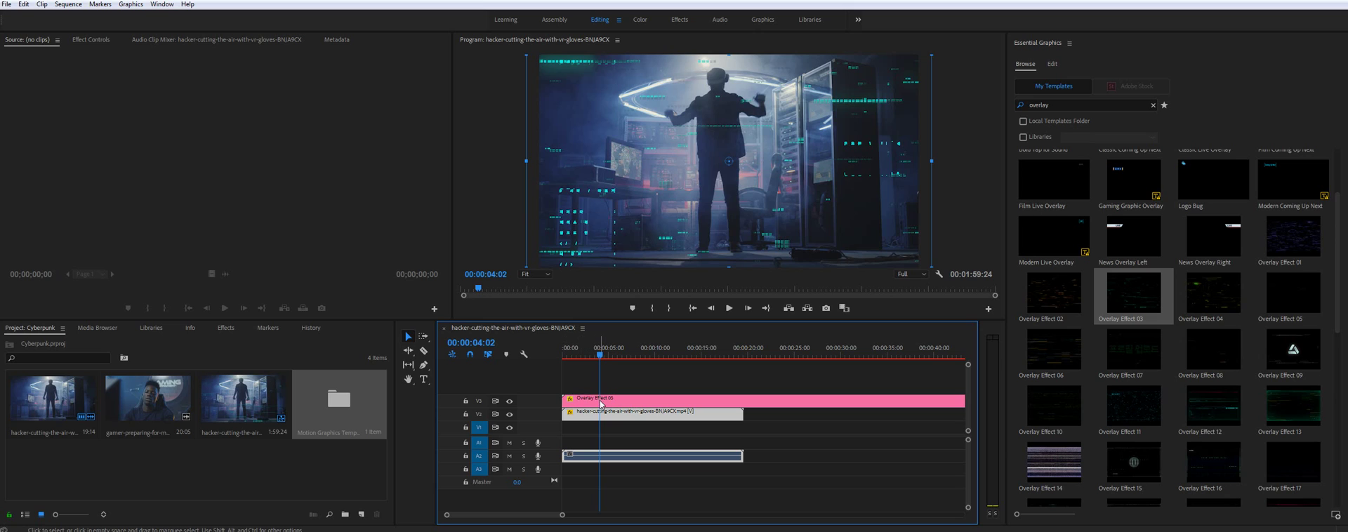
{"action": "left_click", "coordinate": [628, 396]}
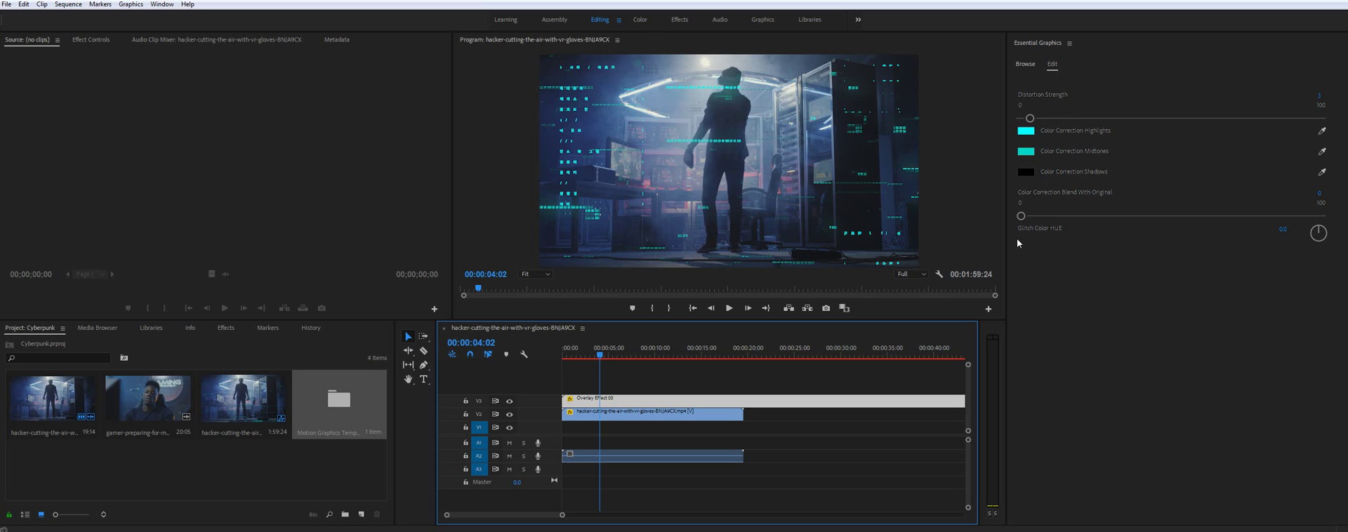
Step: Rotate Overlay Effect 03's Glitch Color hue so its cyan streaks turn orange
{"action": "left_click_drag", "start_coordinate": [1323, 239], "coordinate": [1316, 236]}
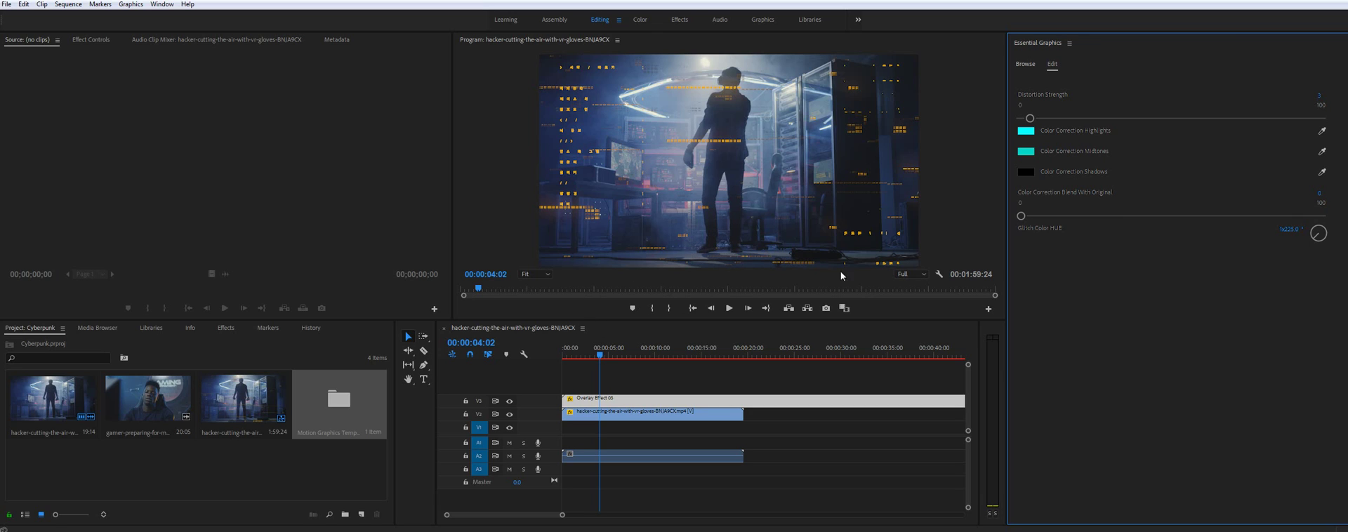
Step: Delete the Overlay Effect 03 clip and place Overlay Effect 12 on V3 instead
{"action": "left_click", "coordinate": [1027, 65]}
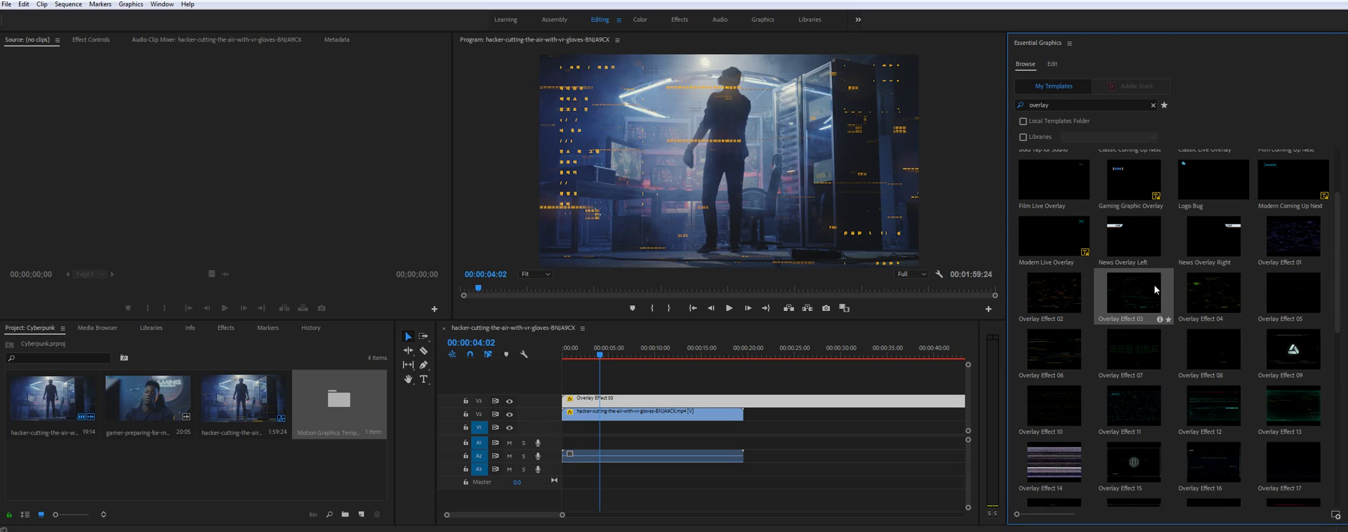
{"action": "left_click", "coordinate": [627, 404]}
{"action": "key", "text": "Delete"}
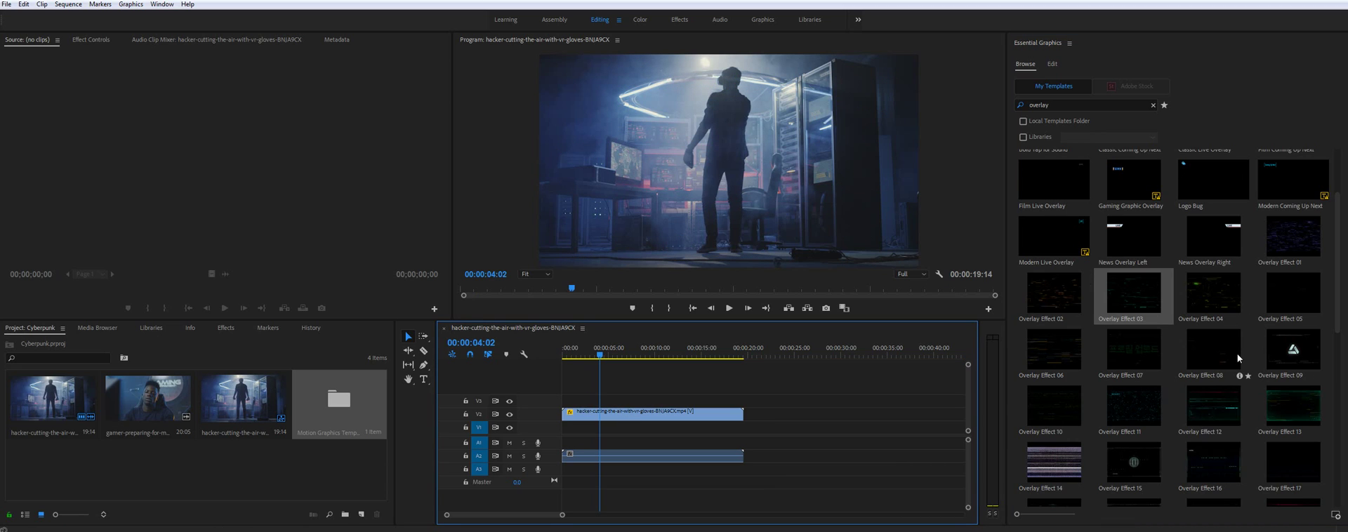
{"action": "left_click", "coordinate": [1239, 433]}
{"action": "left_click_drag", "start_coordinate": [1239, 433], "coordinate": [568, 403]}
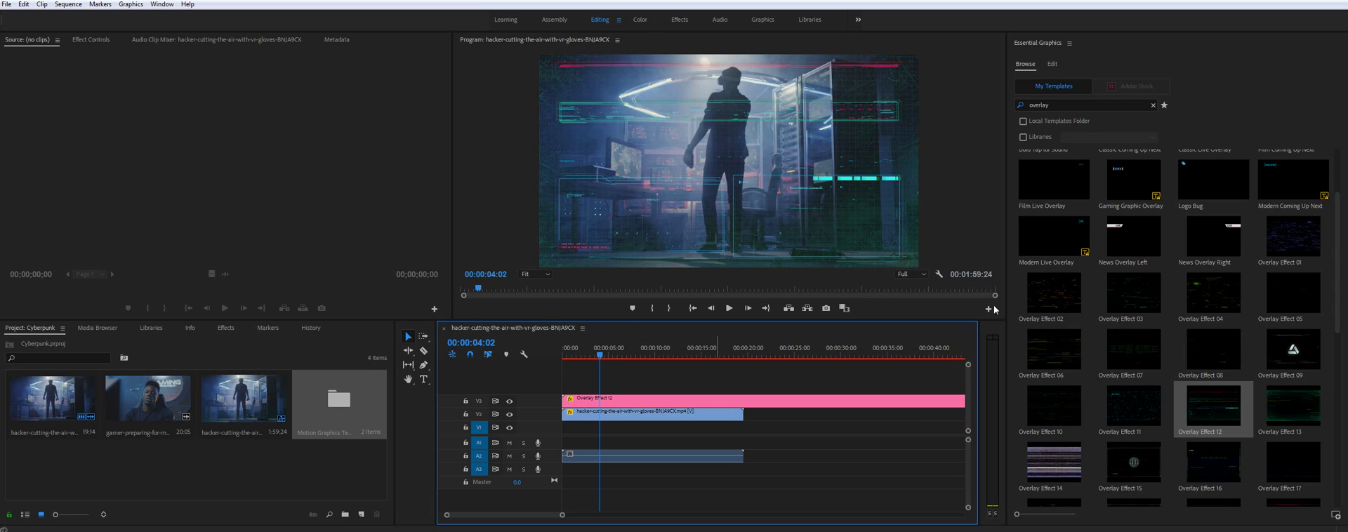
Step: Select the Overlay Effect 12 clip and turn its Glitch Color hue to 249.4°
{"action": "left_click", "coordinate": [618, 399]}
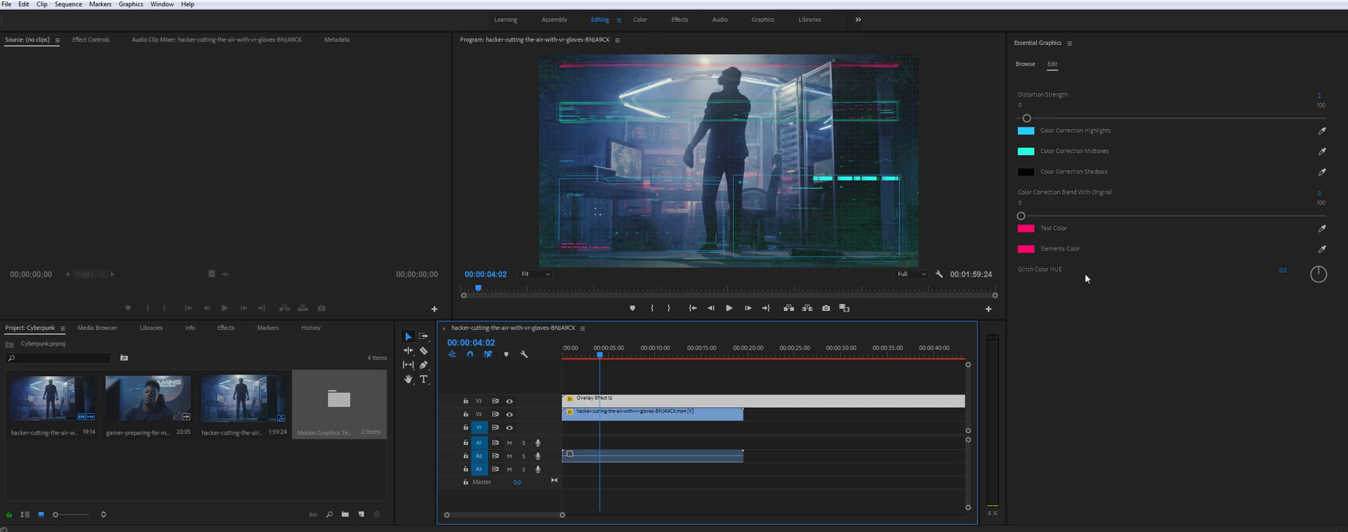
{"action": "left_click_drag", "start_coordinate": [1321, 271], "coordinate": [1323, 281]}
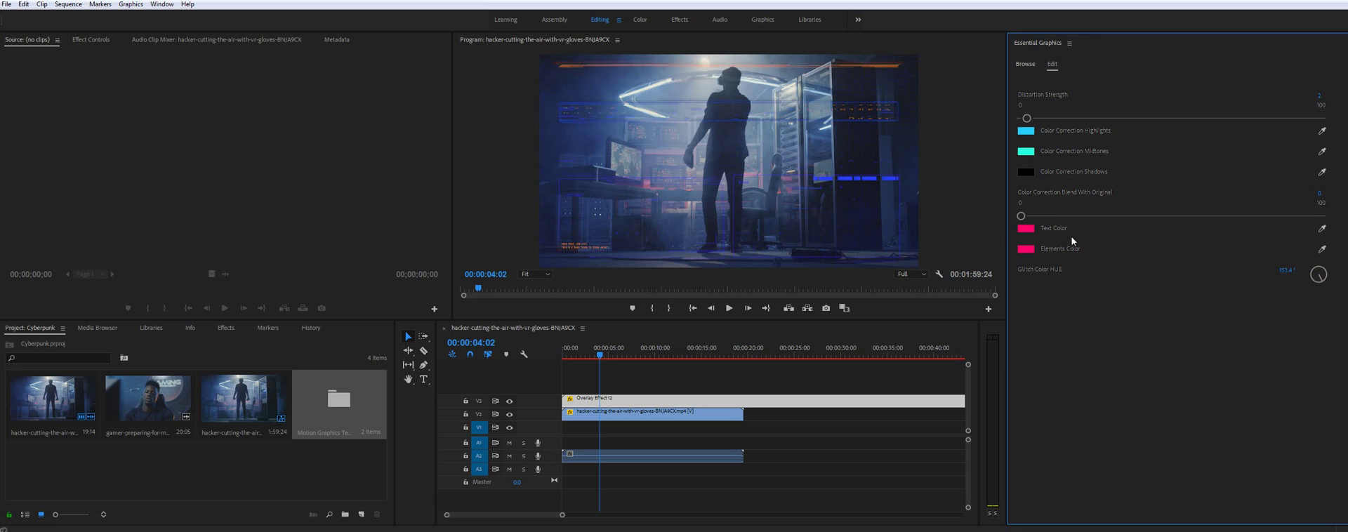
{"action": "left_click_drag", "start_coordinate": [1321, 274], "coordinate": [1319, 280]}
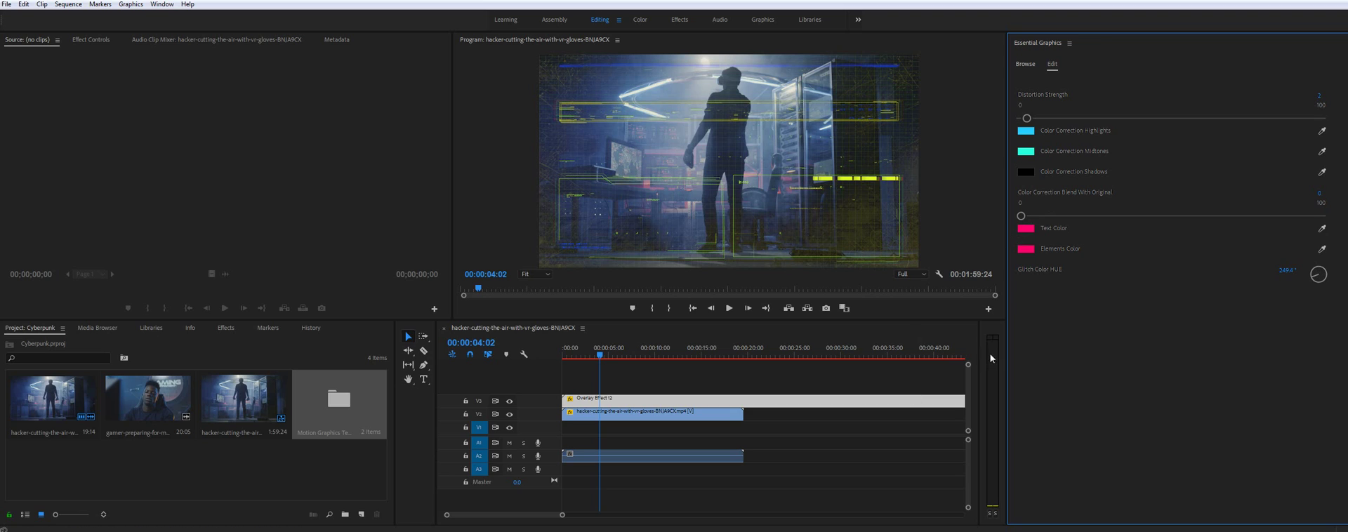
Step: Delete the overlay clip, search the templates for text, and place Text Animation 02 on V3
{"action": "left_click", "coordinate": [632, 401]}
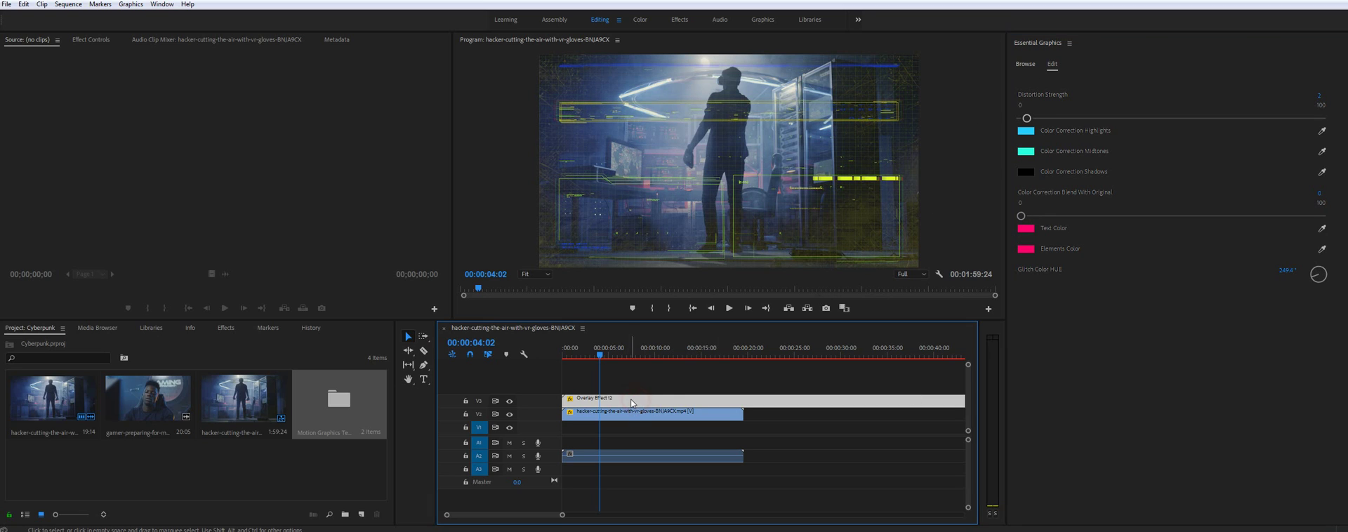
{"action": "key", "text": "Delete"}
{"action": "left_click", "coordinate": [1025, 64]}
{"action": "double_click", "coordinate": [1060, 105]}
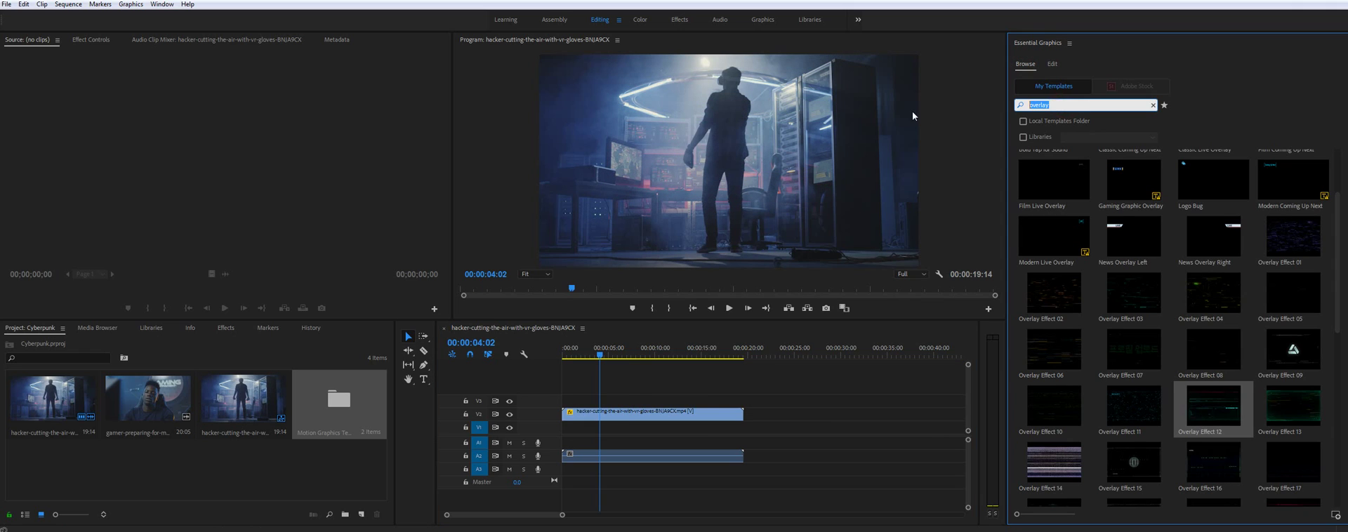
{"action": "type", "text": "text"}
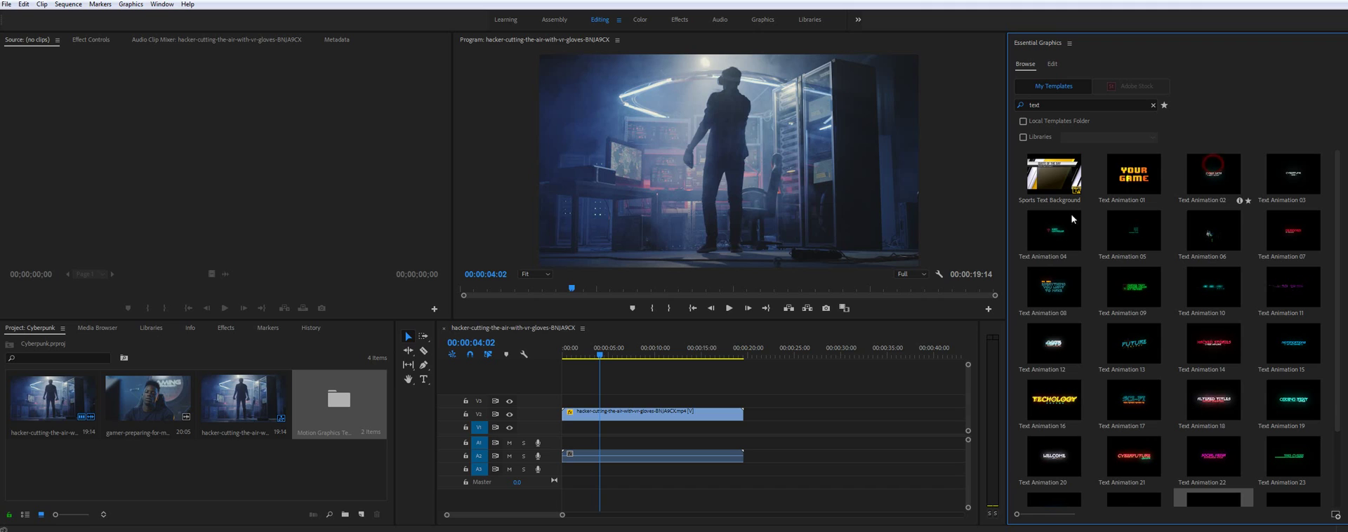
{"action": "left_click_drag", "start_coordinate": [1214, 169], "coordinate": [569, 401]}
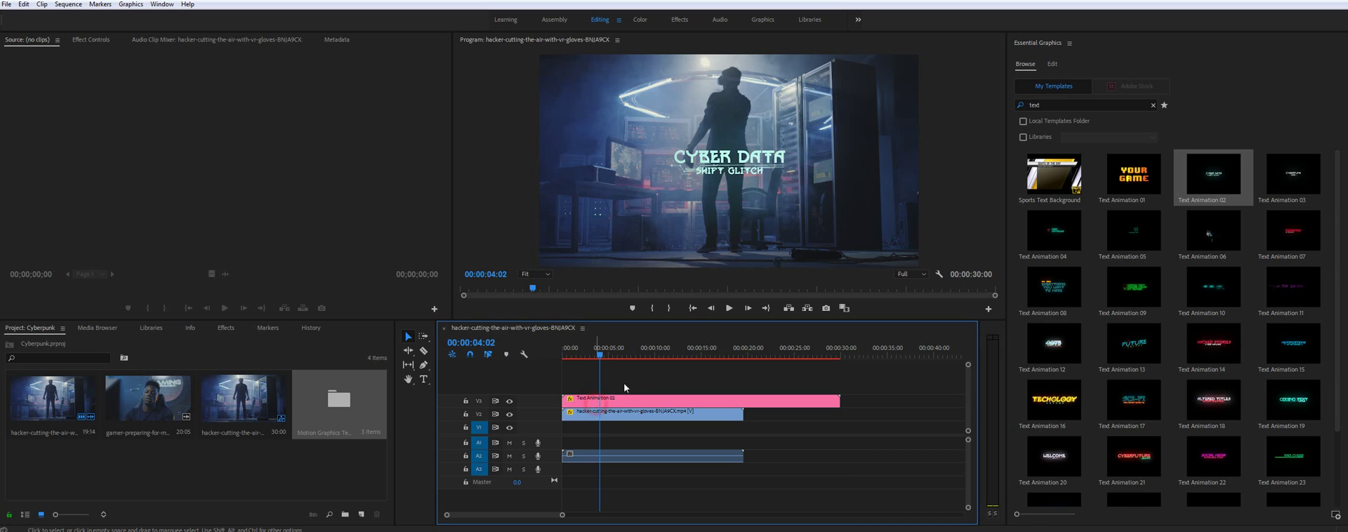
Step: Give the CYBER DATA title's Text 01 colour a darker teal shade
{"action": "left_click", "coordinate": [597, 406]}
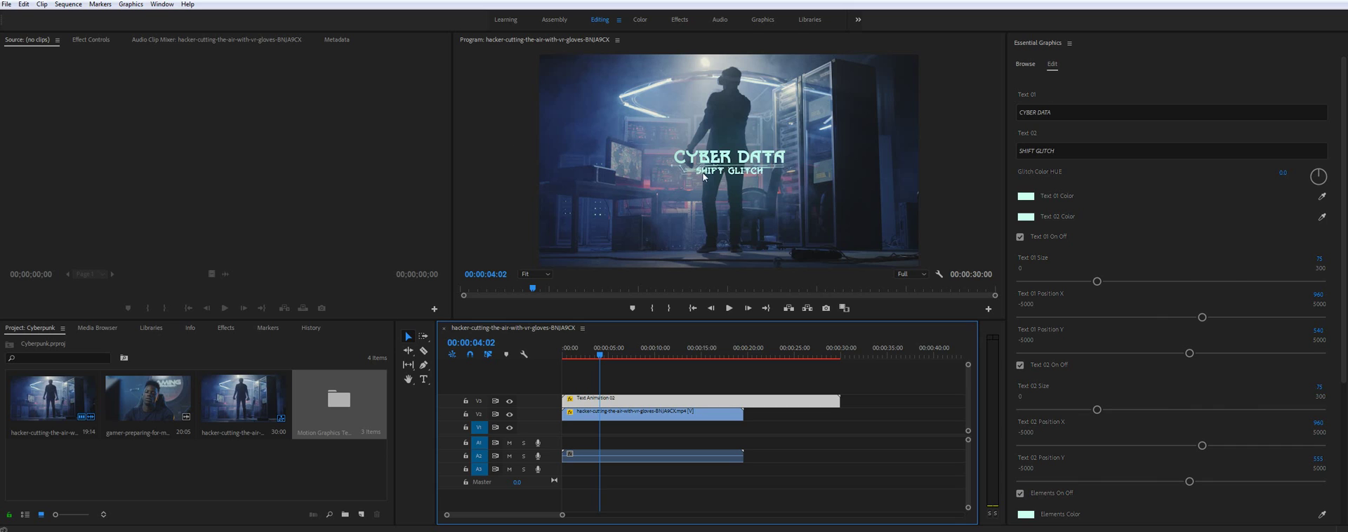
{"action": "left_click", "coordinate": [1027, 197]}
{"action": "left_click", "coordinate": [705, 226]}
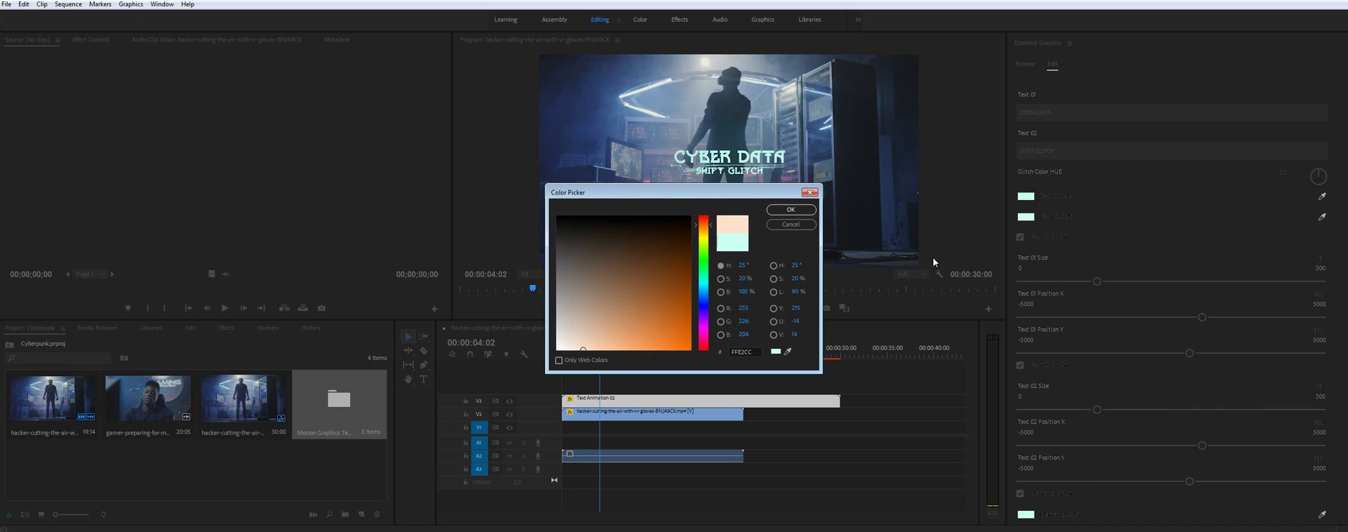
{"action": "left_click_drag", "start_coordinate": [703, 232], "coordinate": [703, 286]}
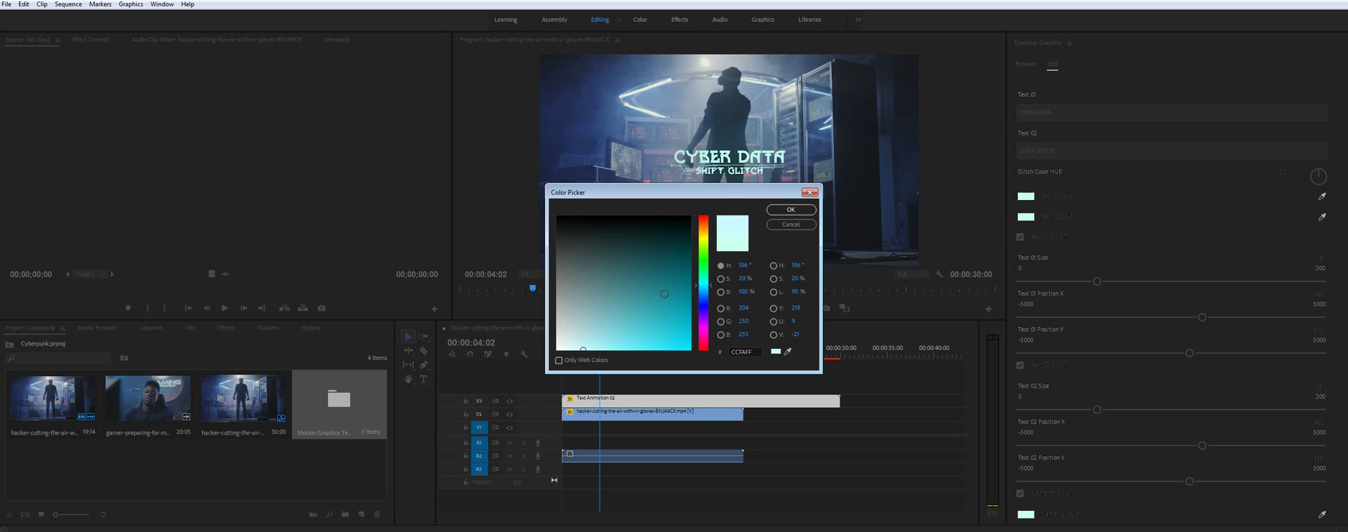
{"action": "left_click", "coordinate": [646, 313]}
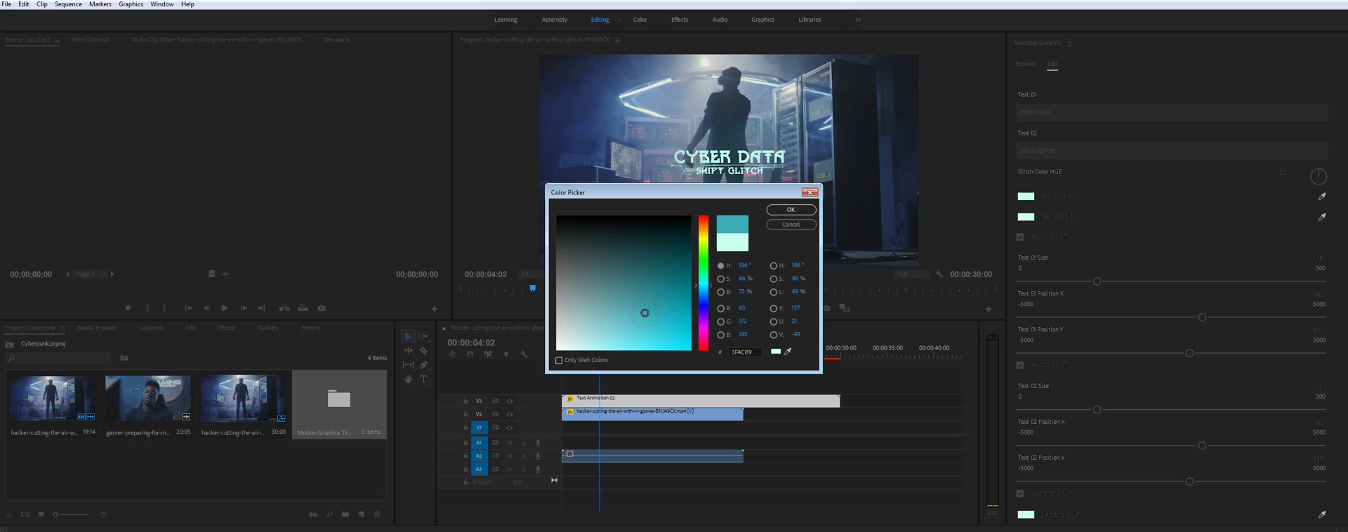
{"action": "left_click", "coordinate": [790, 211]}
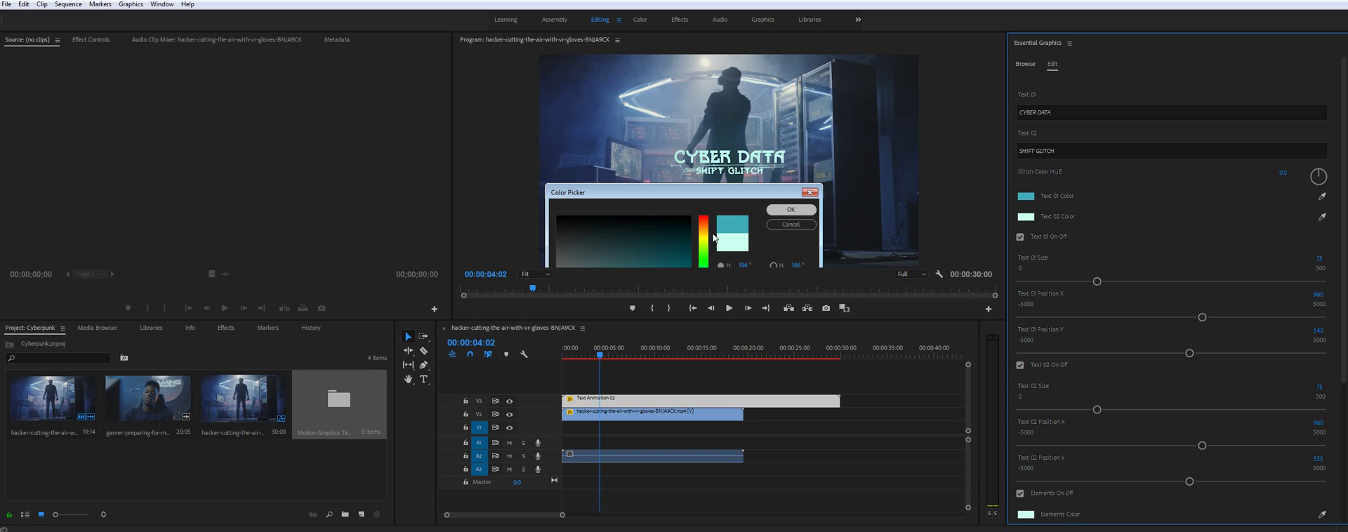
Step: Revise the Text 01 colour to a lighter teal-cyan, 68B7C8
{"action": "left_click", "coordinate": [1026, 196]}
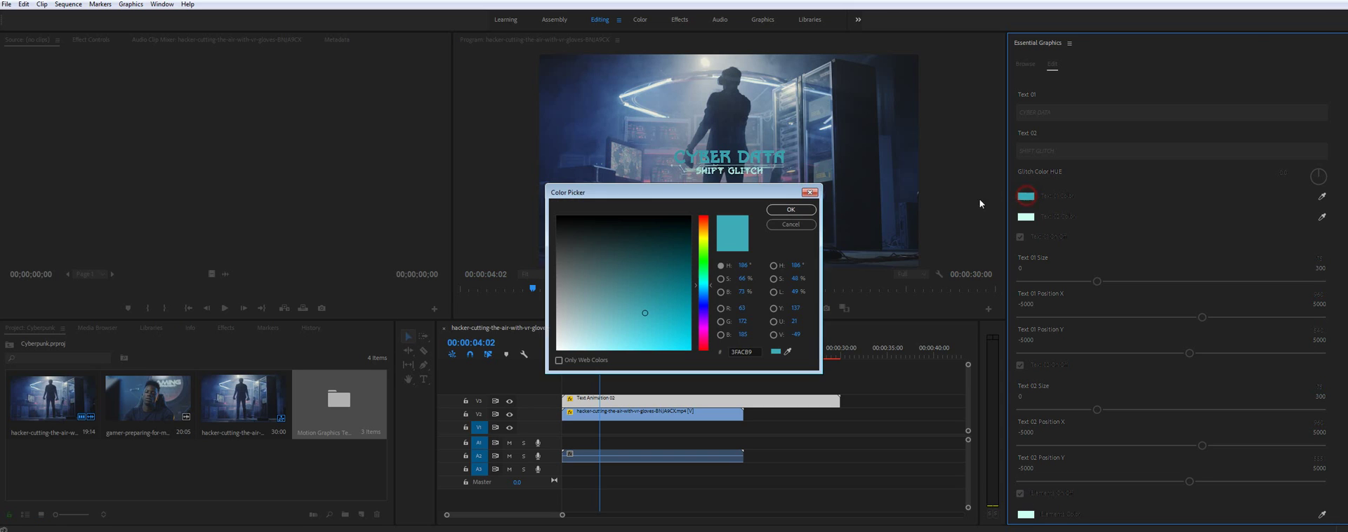
{"action": "left_click", "coordinate": [621, 321]}
{"action": "left_click", "coordinate": [702, 324]}
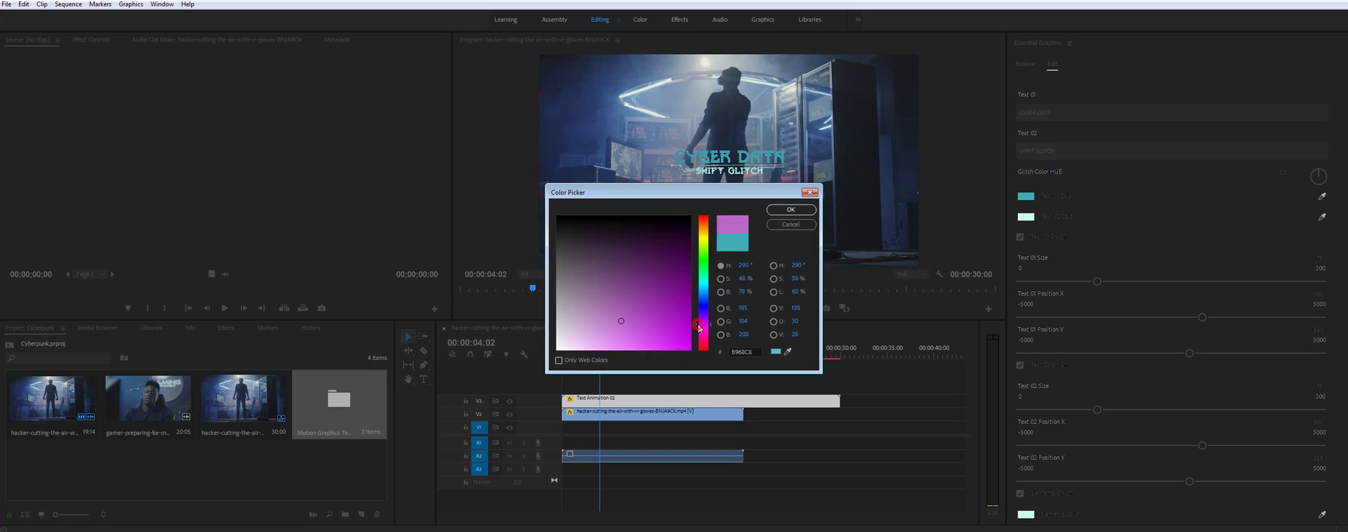
{"action": "left_click_drag", "start_coordinate": [704, 326], "coordinate": [709, 290]}
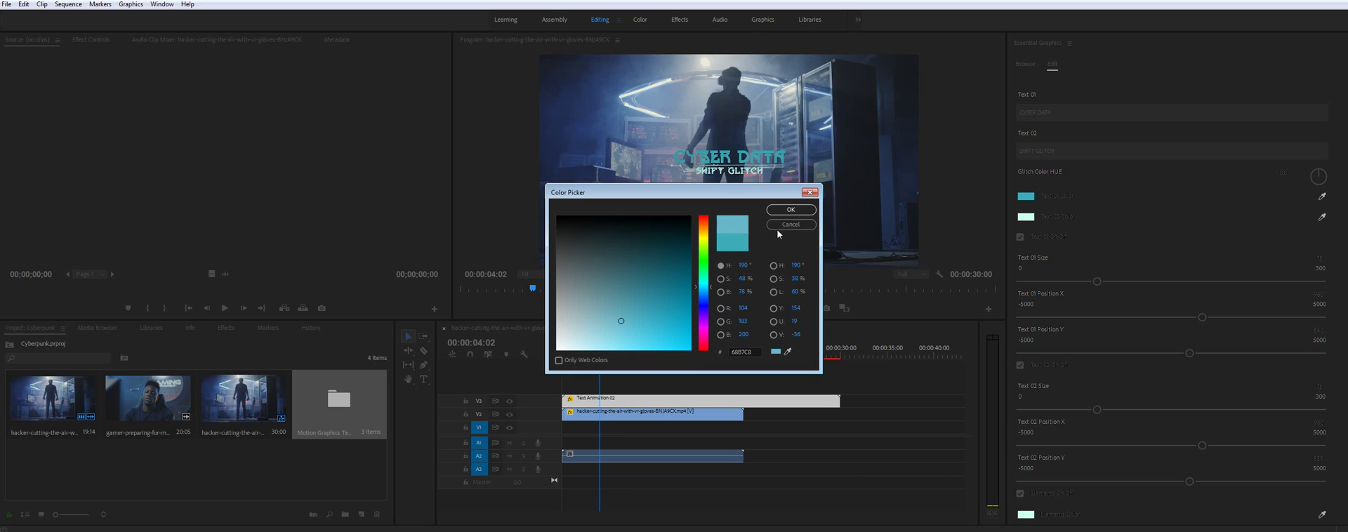
{"action": "left_click", "coordinate": [791, 209]}
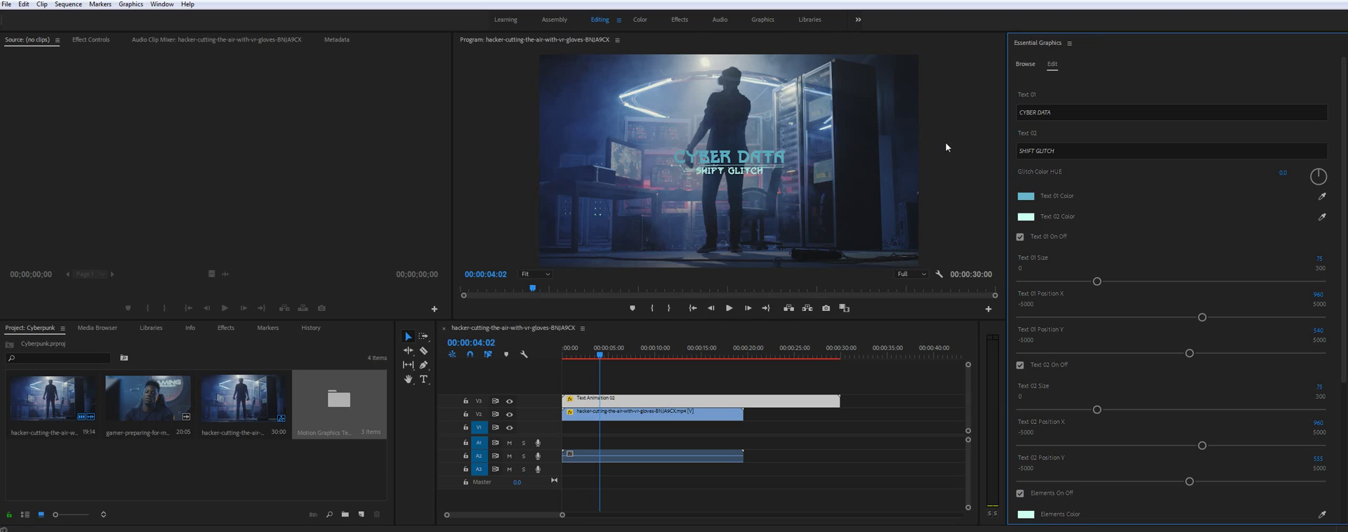
Step: Toggle the first and second text lines off and back on
{"action": "left_click", "coordinate": [1020, 237]}
{"action": "left_click", "coordinate": [1020, 237]}
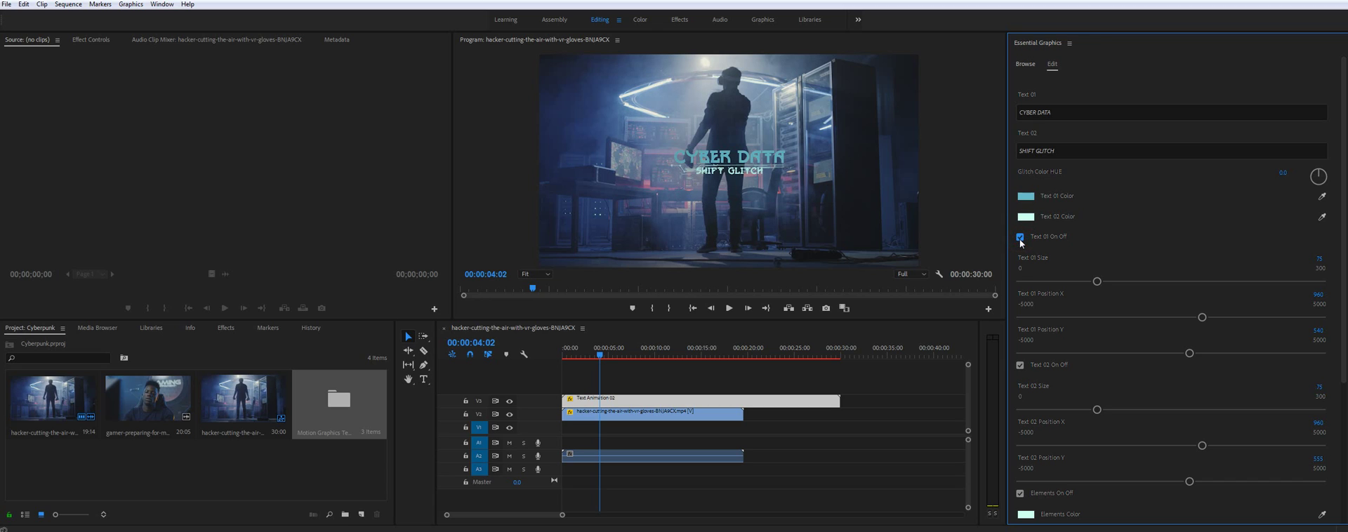
{"action": "left_click", "coordinate": [1021, 365]}
{"action": "left_click", "coordinate": [1021, 365]}
Step: Replace Text 01 with CYBERPUNK and Text 02 with PREMIERE PRO, then refresh the preview
{"action": "left_click", "coordinate": [1063, 118]}
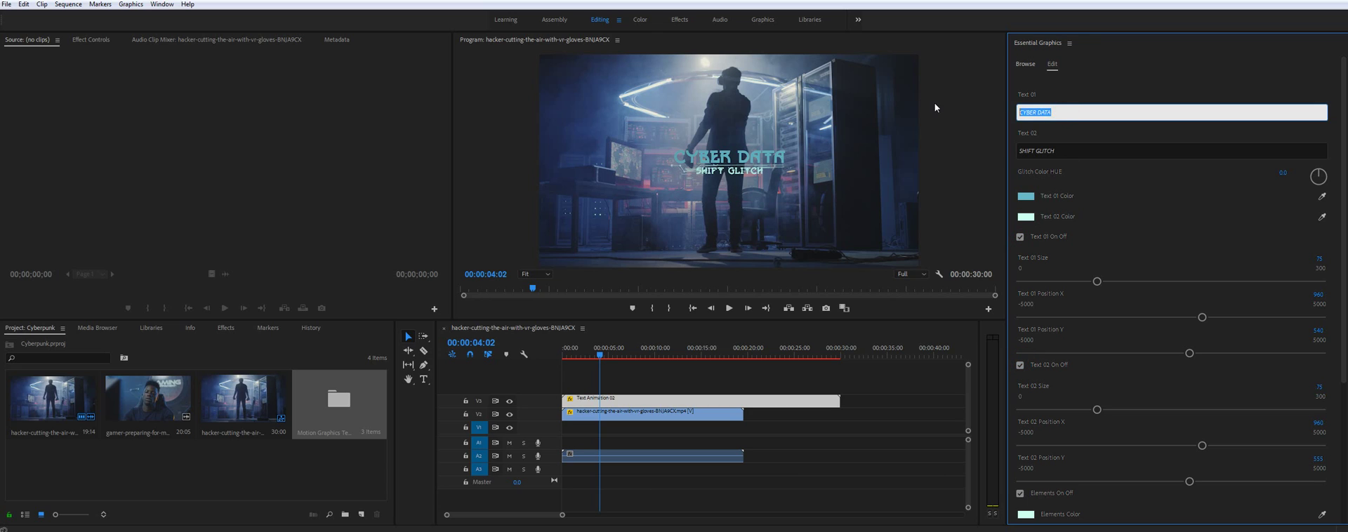
{"action": "type", "text": "cYBERPUNK"}
{"action": "left_click", "coordinate": [1095, 183]}
{"action": "left_click", "coordinate": [1067, 147]}
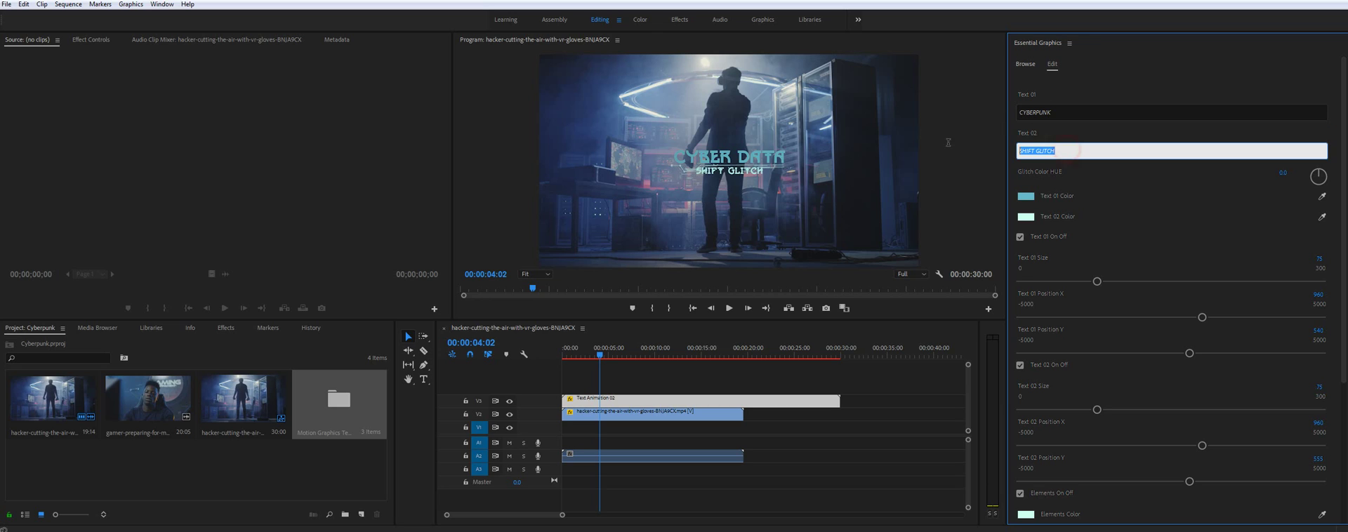
{"action": "type", "text": "PREMIERE PRO"}
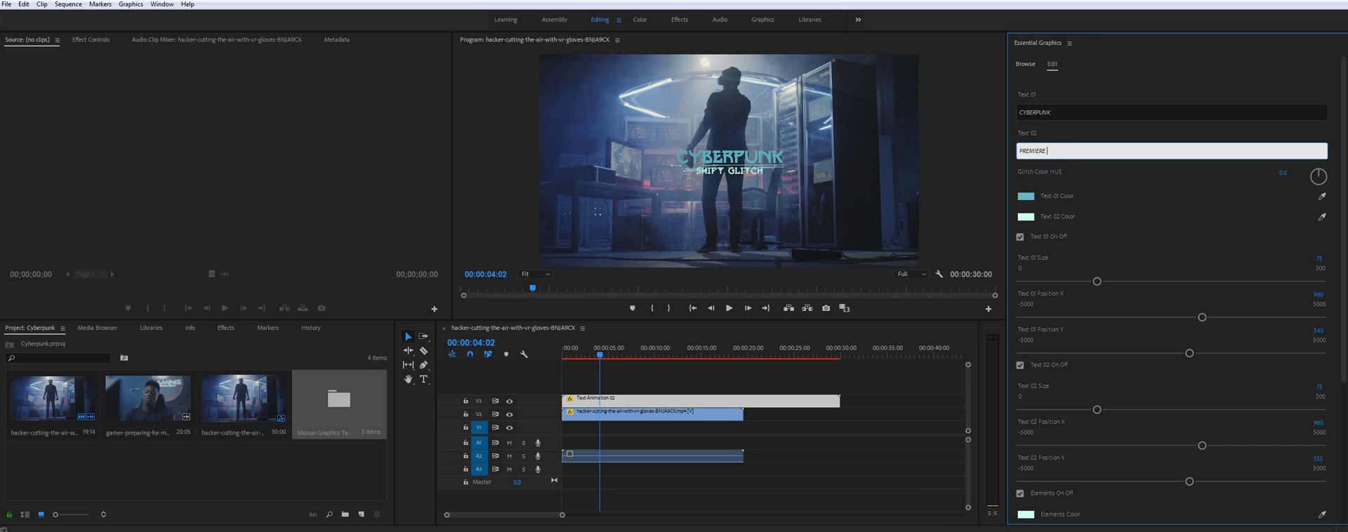
{"action": "left_click", "coordinate": [1119, 174]}
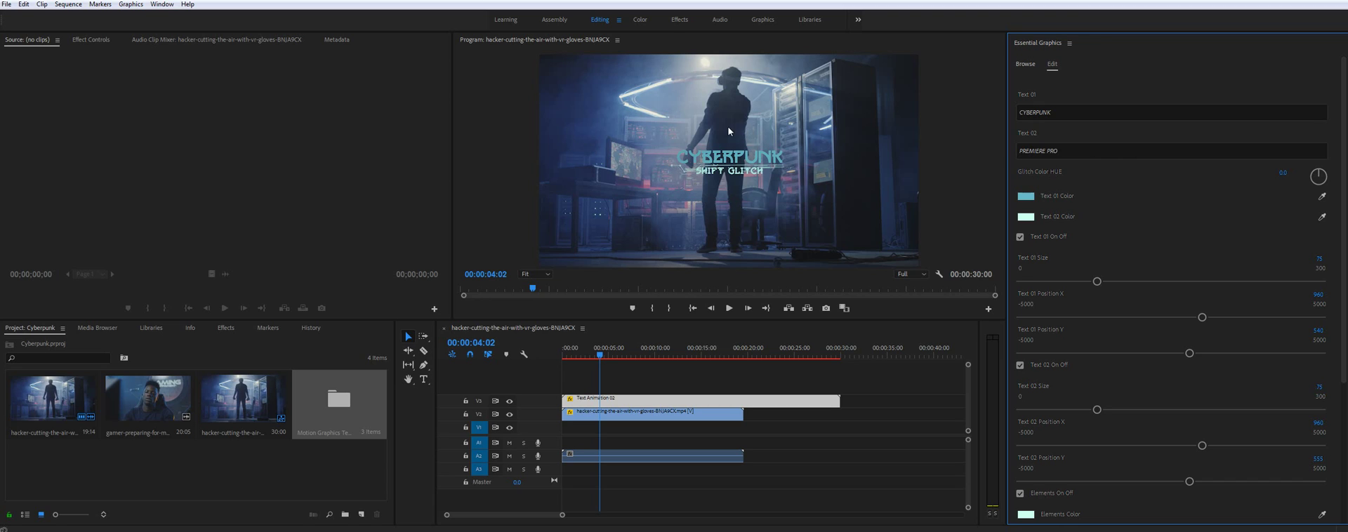
{"action": "left_click", "coordinate": [1134, 180]}
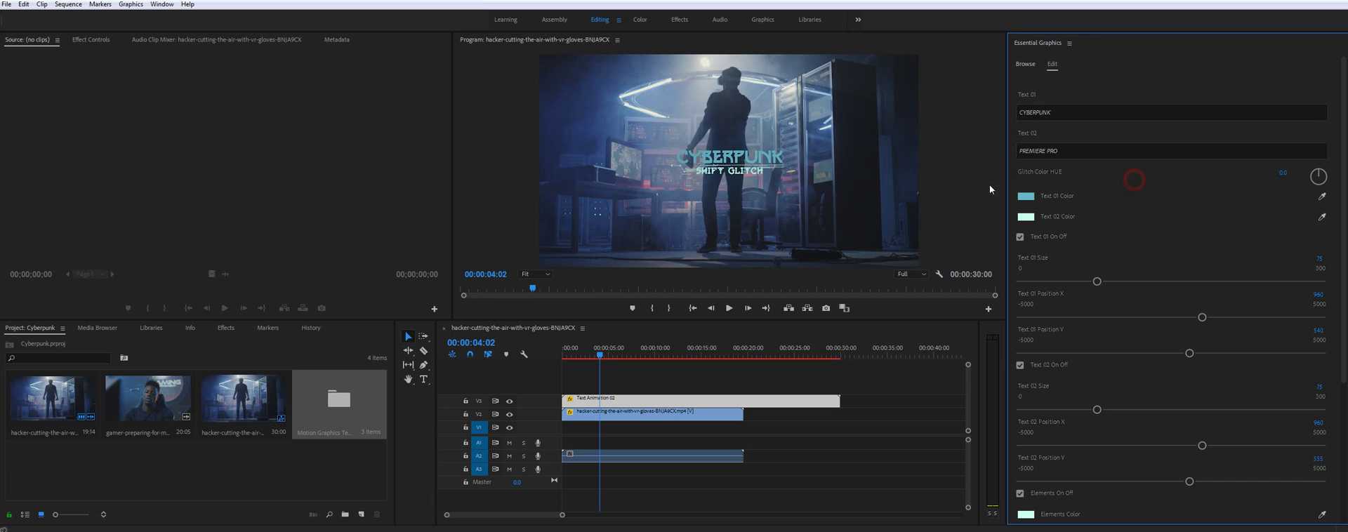
{"action": "left_click", "coordinate": [601, 355]}
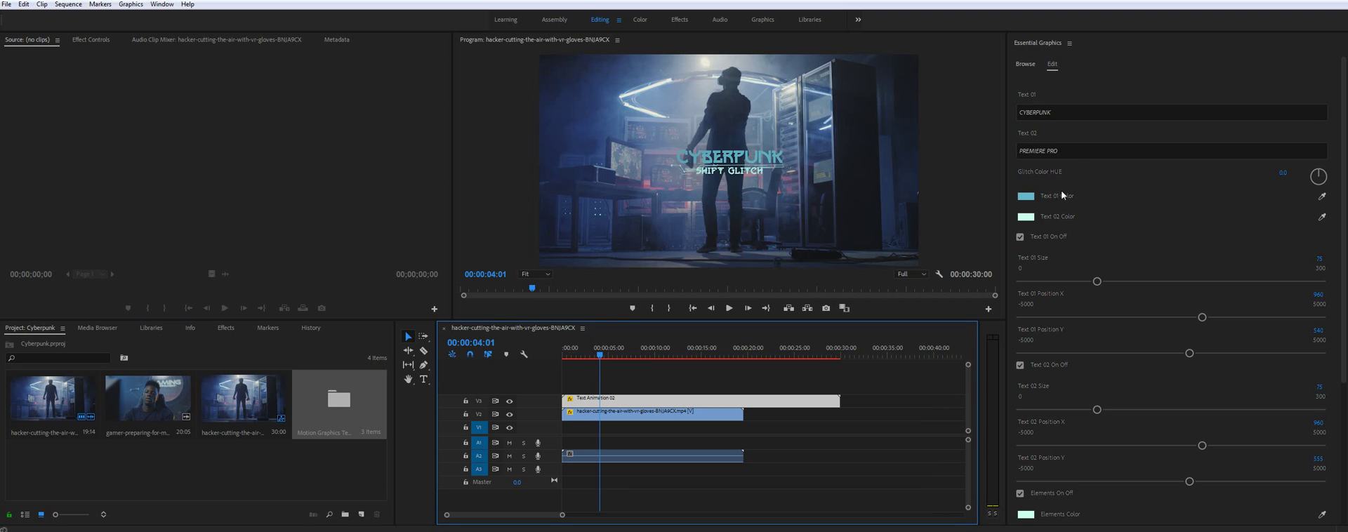
{"action": "left_click", "coordinate": [1069, 150]}
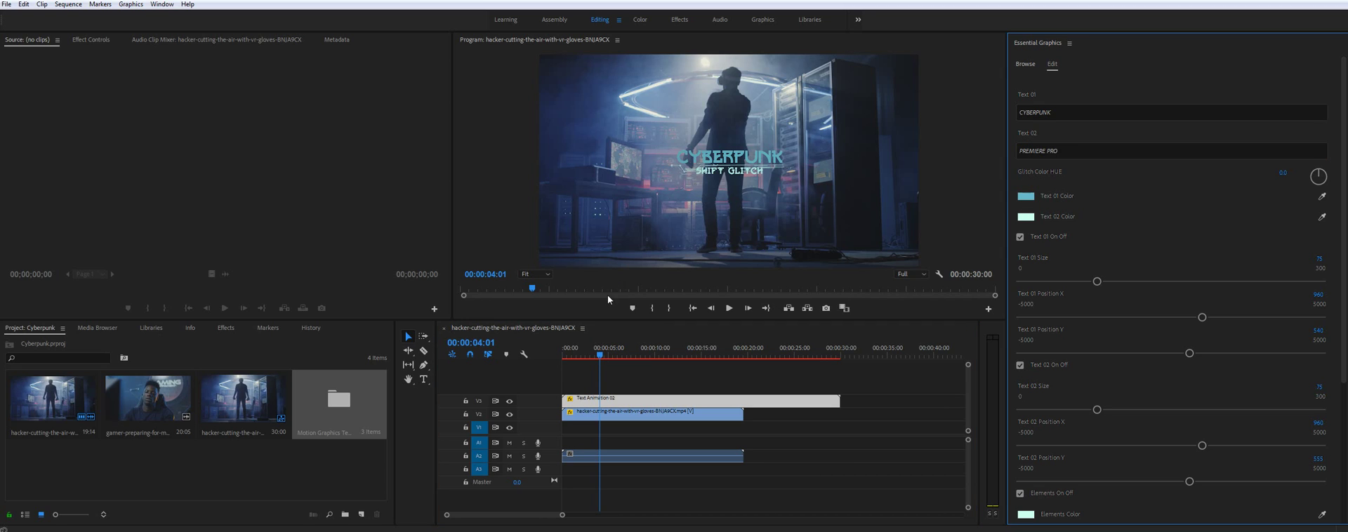
Step: Play and scrub the sequence between about 2 and 8 seconds to check the title
{"action": "left_click", "coordinate": [590, 357]}
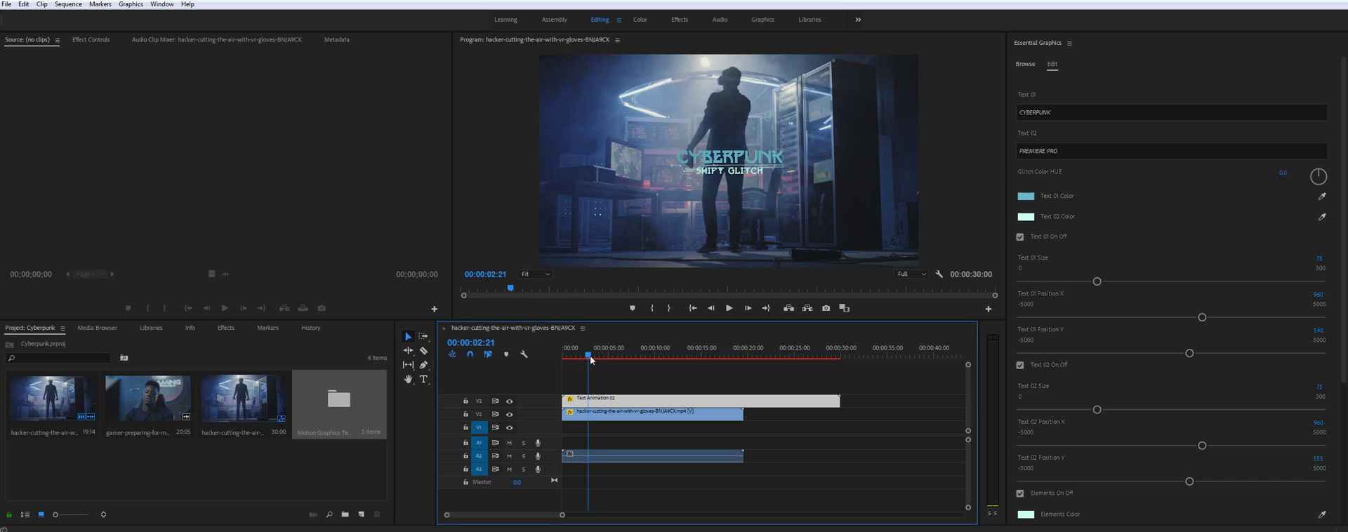
{"action": "left_click", "coordinate": [635, 356]}
{"action": "left_click_drag", "start_coordinate": [601, 288], "coordinate": [573, 288]}
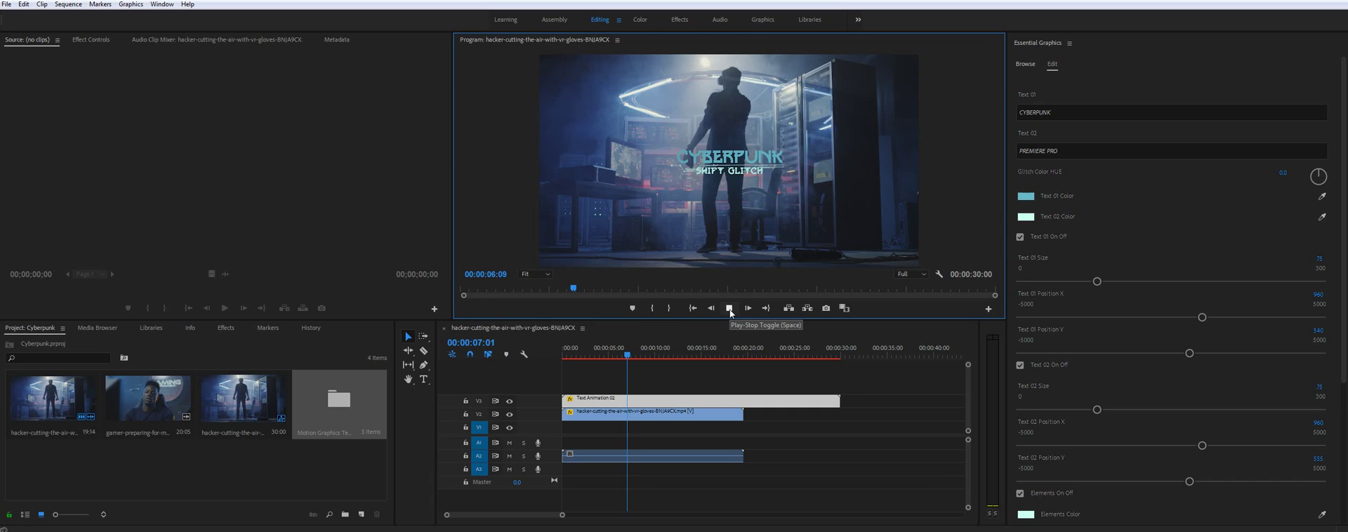
{"action": "left_click", "coordinate": [730, 309]}
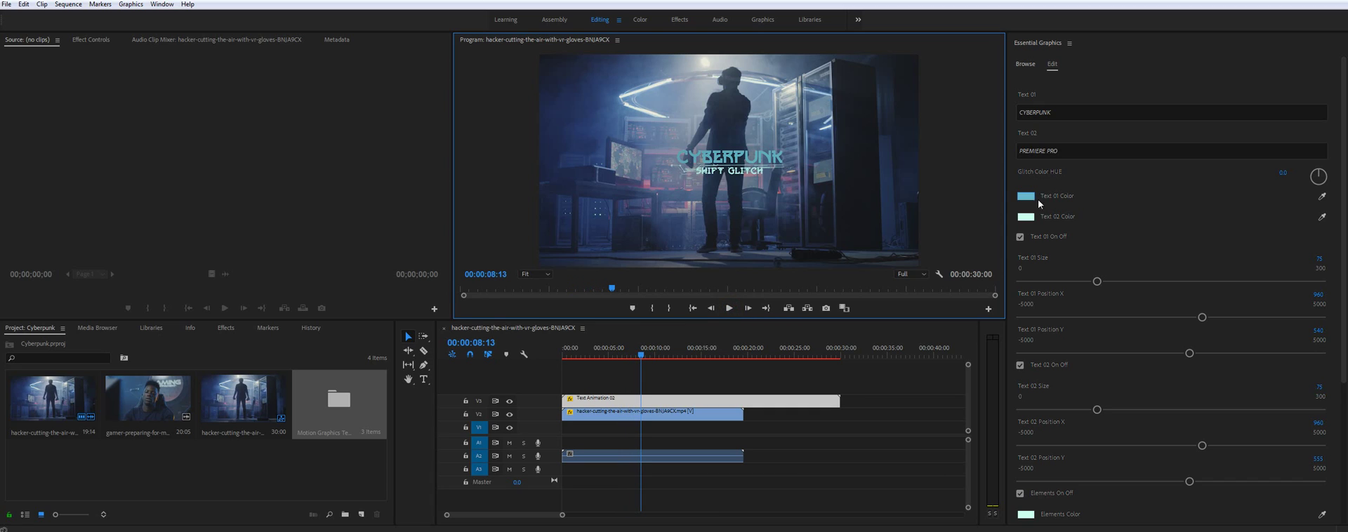
Step: Commit the PREMIERE PRO subtitle edit, then scrub from about 2 to 16 seconds
{"action": "left_click", "coordinate": [1103, 167]}
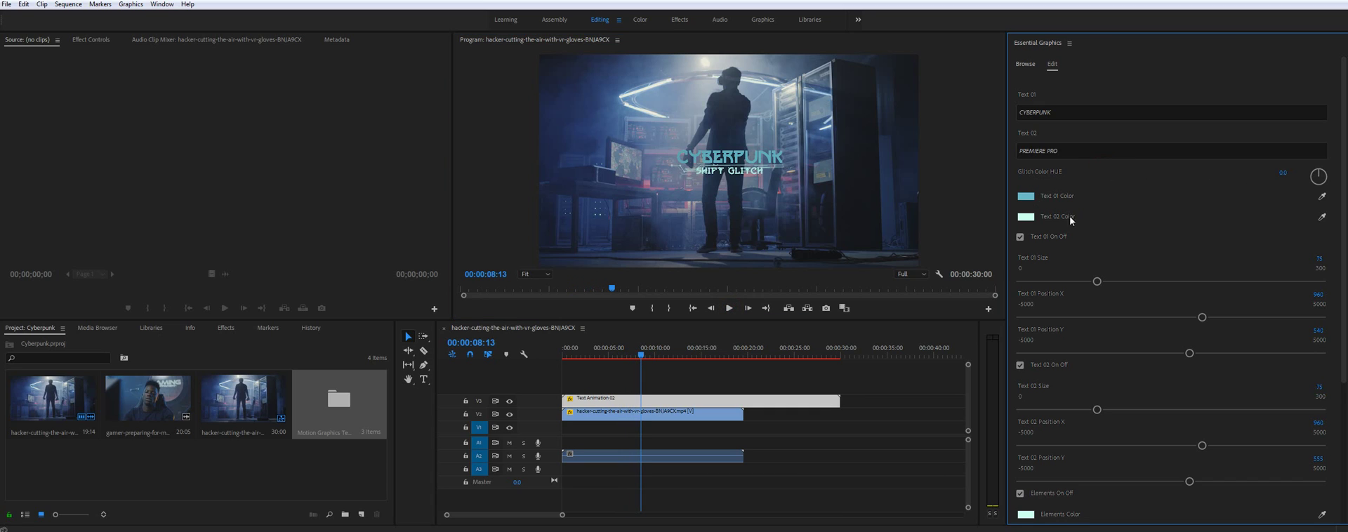
{"action": "left_click", "coordinate": [1073, 150]}
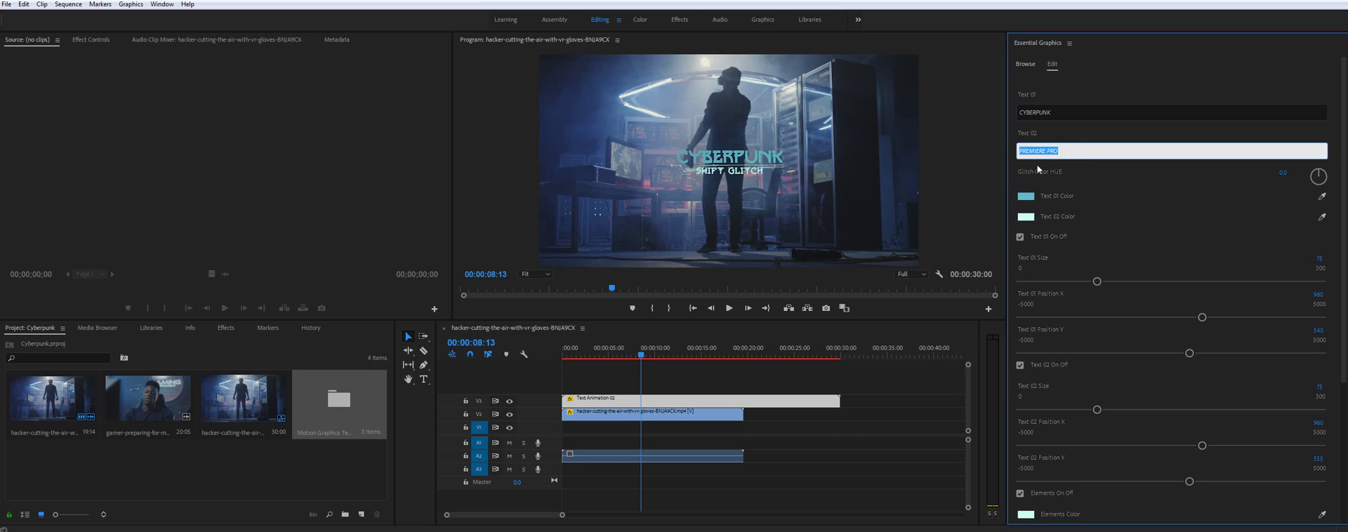
{"action": "left_click", "coordinate": [1068, 150]}
{"action": "key", "text": "Return"}
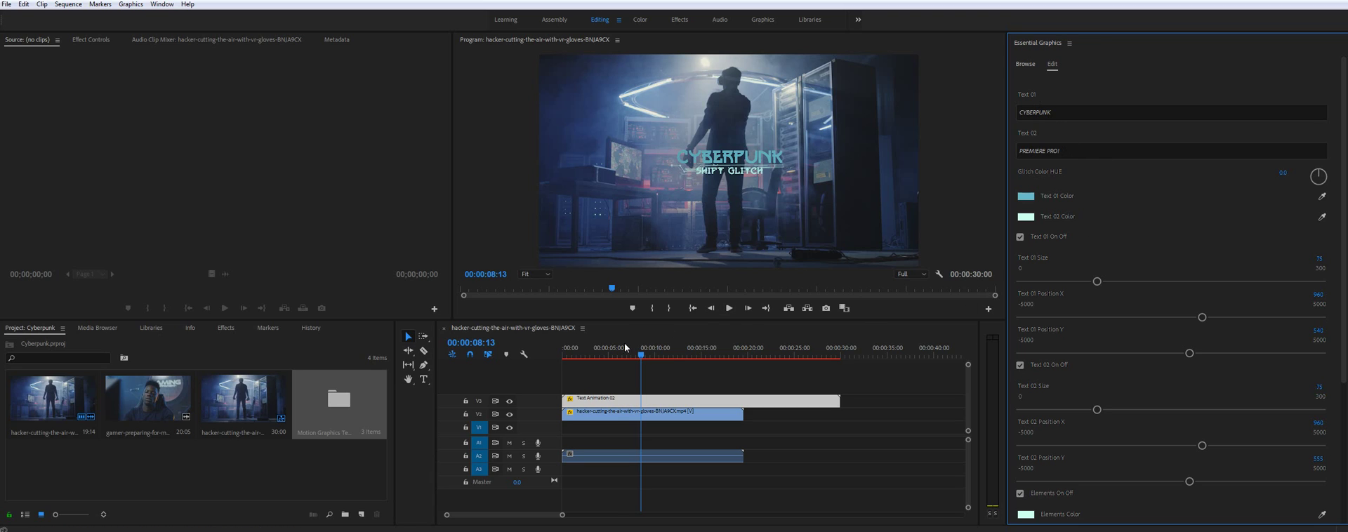
{"action": "left_click_drag", "start_coordinate": [620, 349], "coordinate": [587, 349]}
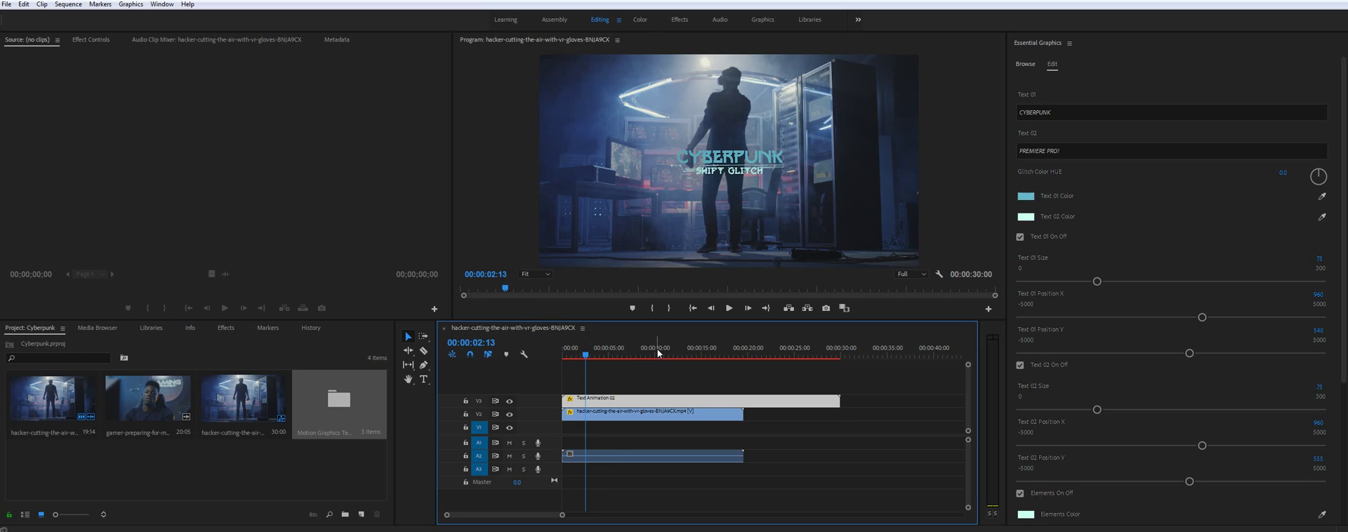
{"action": "left_click_drag", "start_coordinate": [655, 353], "coordinate": [718, 355]}
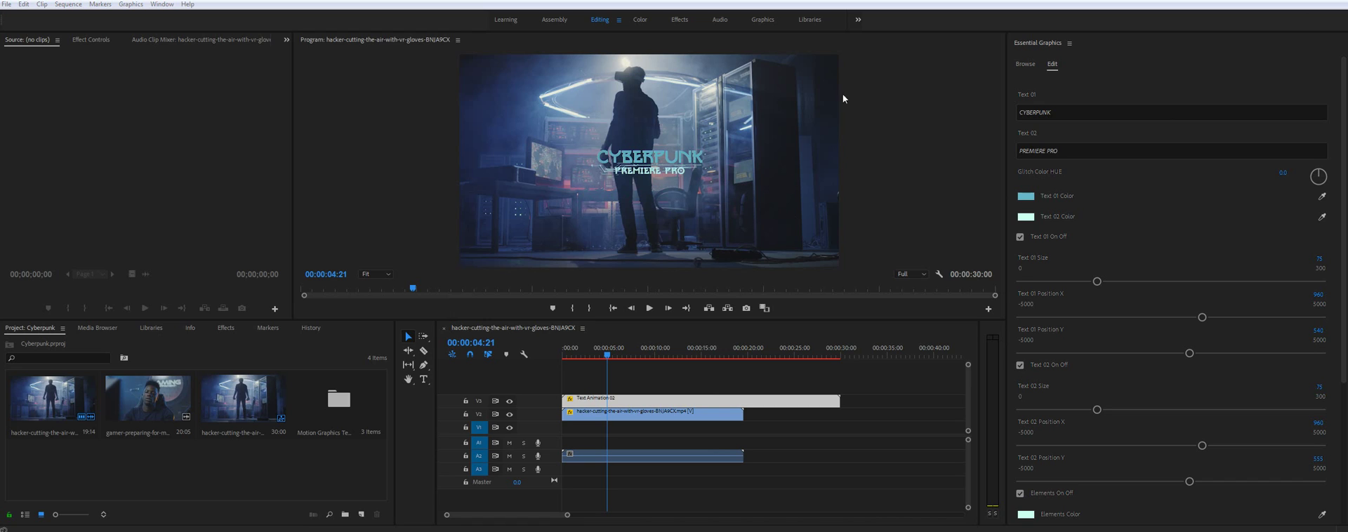
Step: Enlarge the PREMIERE PRO subtitle to size 83
{"action": "left_click", "coordinate": [1163, 239]}
{"action": "scroll", "coordinate": [1063, 211], "scroll_direction": "down", "scroll_amount": 1}
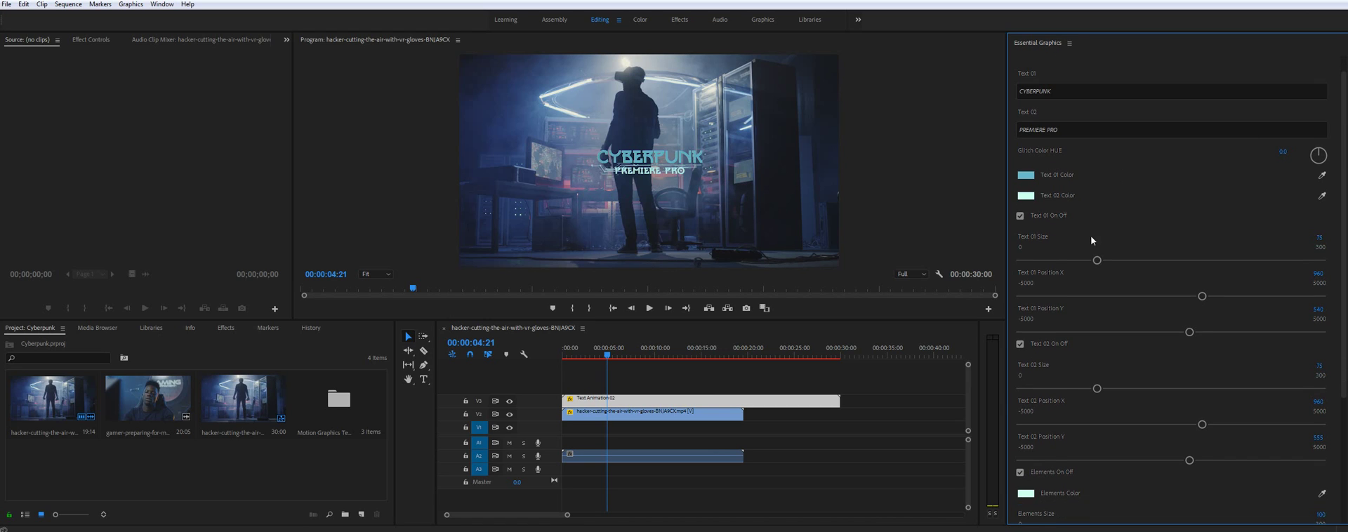
{"action": "scroll", "coordinate": [1092, 240], "scroll_direction": "down", "scroll_amount": 3}
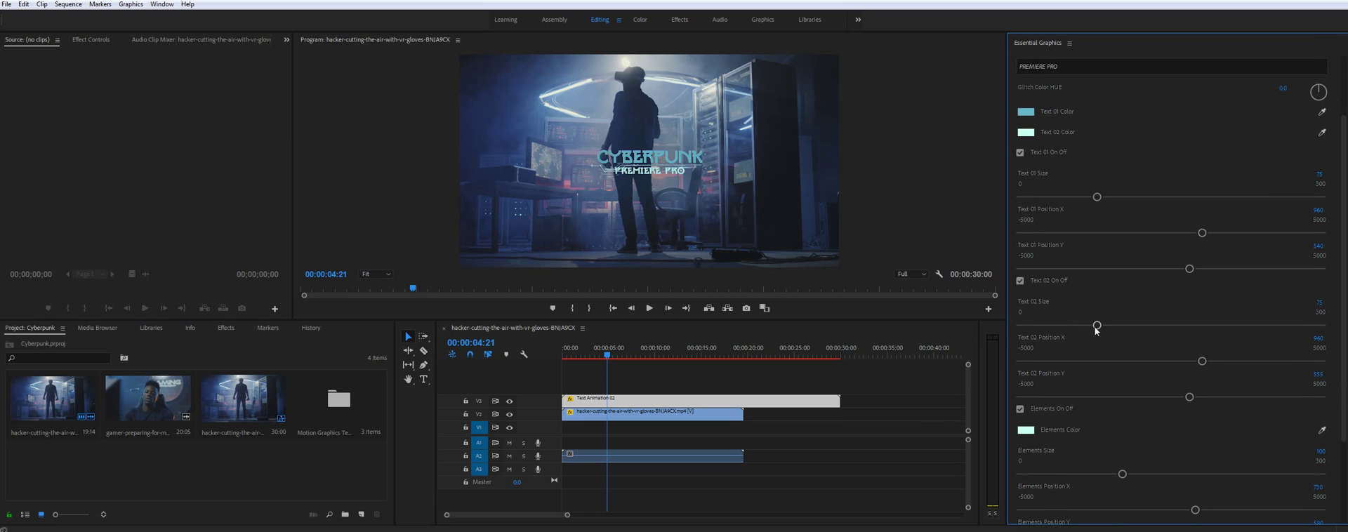
{"action": "left_click_drag", "start_coordinate": [1097, 325], "coordinate": [1103, 327]}
{"action": "left_click_drag", "start_coordinate": [1102, 328], "coordinate": [1110, 327]}
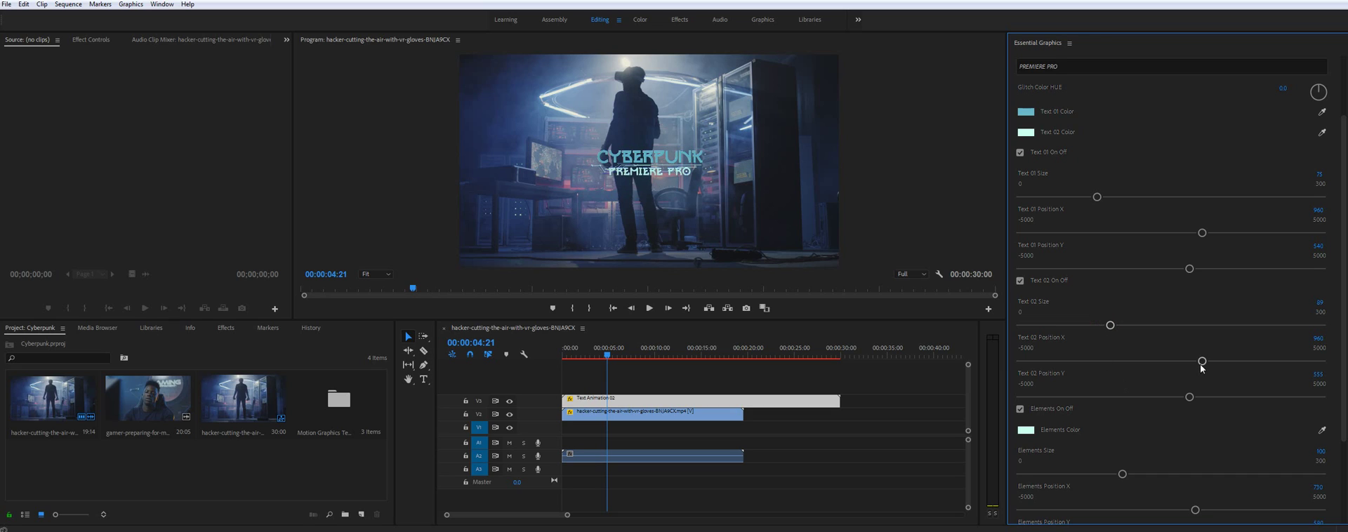
Step: Adjust Text 02 Position X so PREMIERE PRO sits centred beneath CYBERPUNK
{"action": "mouse_move", "coordinate": [1202, 362]}
{"action": "left_mouse_down"}
{"action": "mouse_move", "coordinate": [1216, 365]}
{"action": "mouse_move", "coordinate": [1191, 366]}
{"action": "left_mouse_up"}
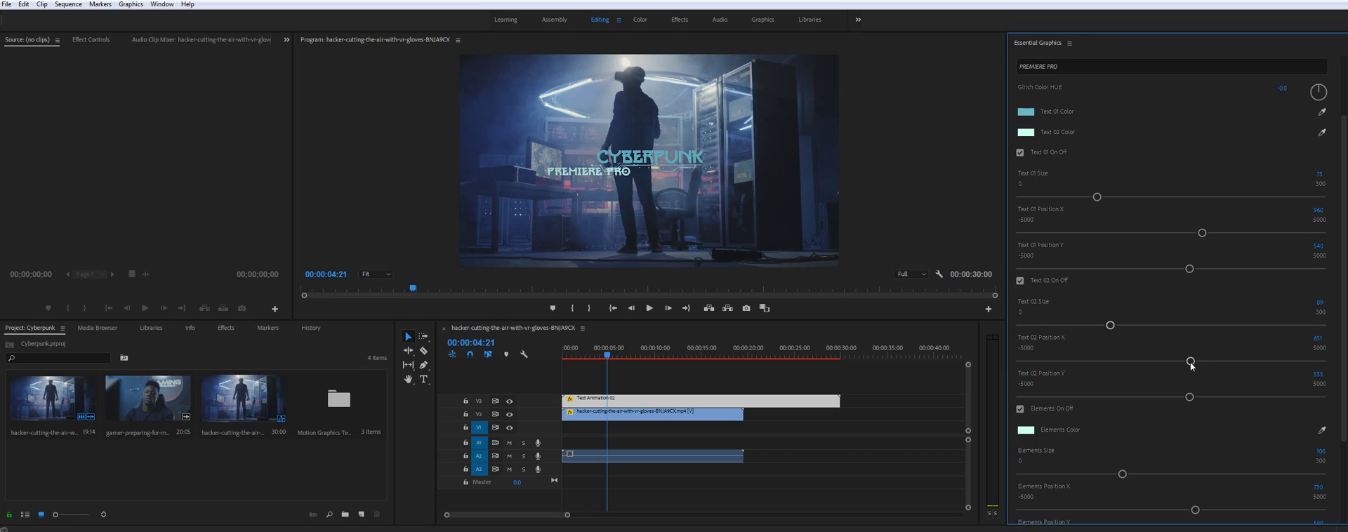
{"action": "left_click_drag", "start_coordinate": [1192, 366], "coordinate": [1201, 363]}
{"action": "left_click", "coordinate": [1195, 366]}
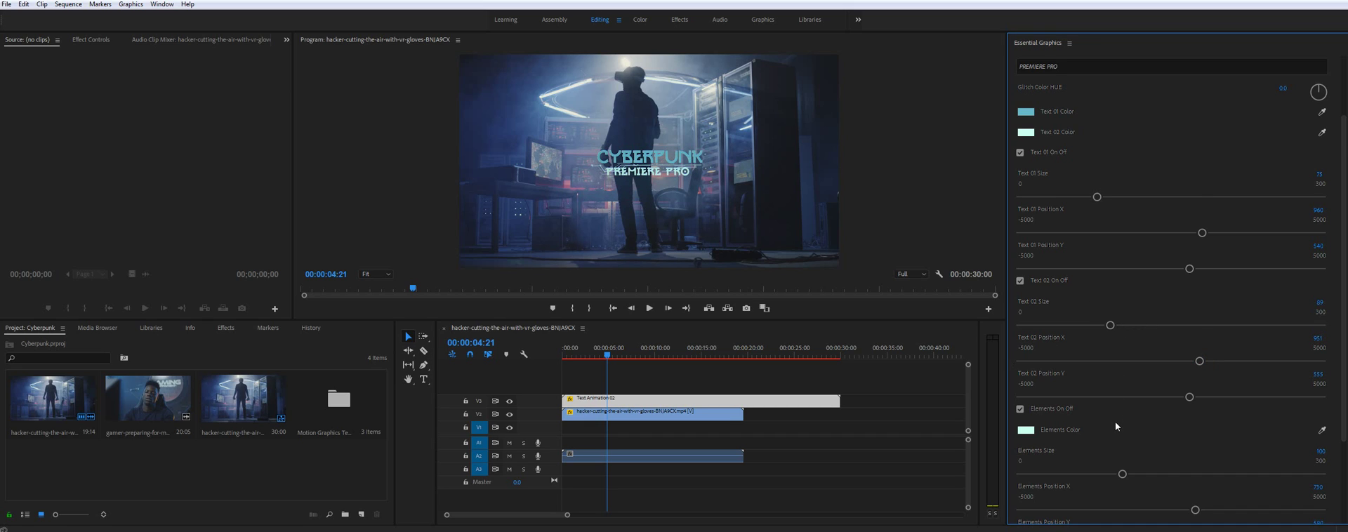
Step: Set the Elements Color to a saturated pink, F05887
{"action": "scroll", "coordinate": [1115, 421], "scroll_direction": "down", "scroll_amount": 2}
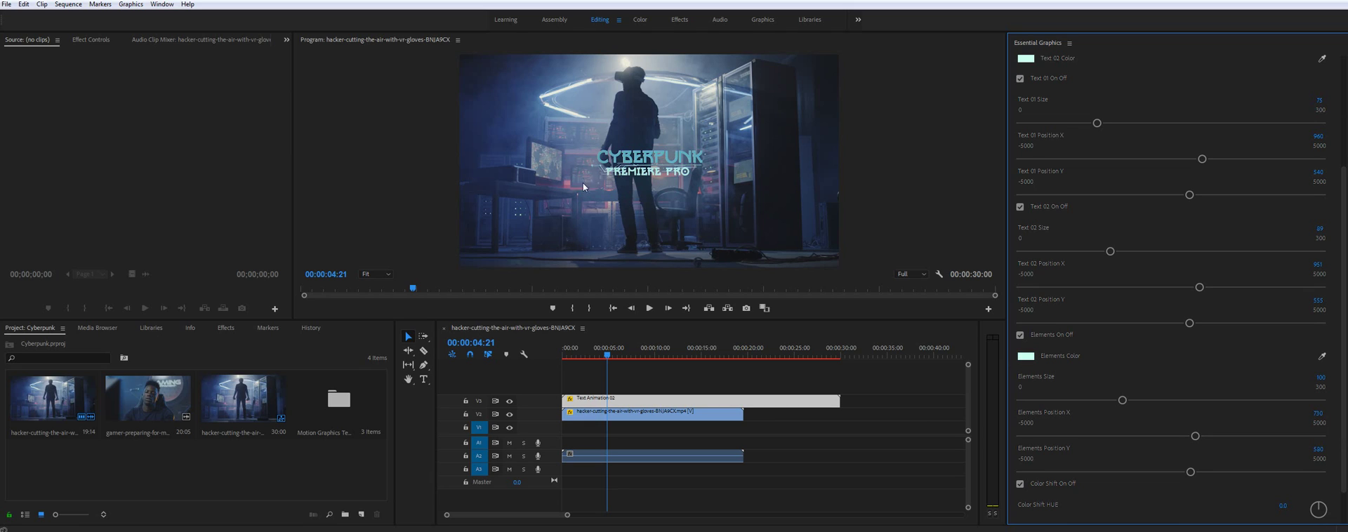
{"action": "left_click", "coordinate": [1023, 357]}
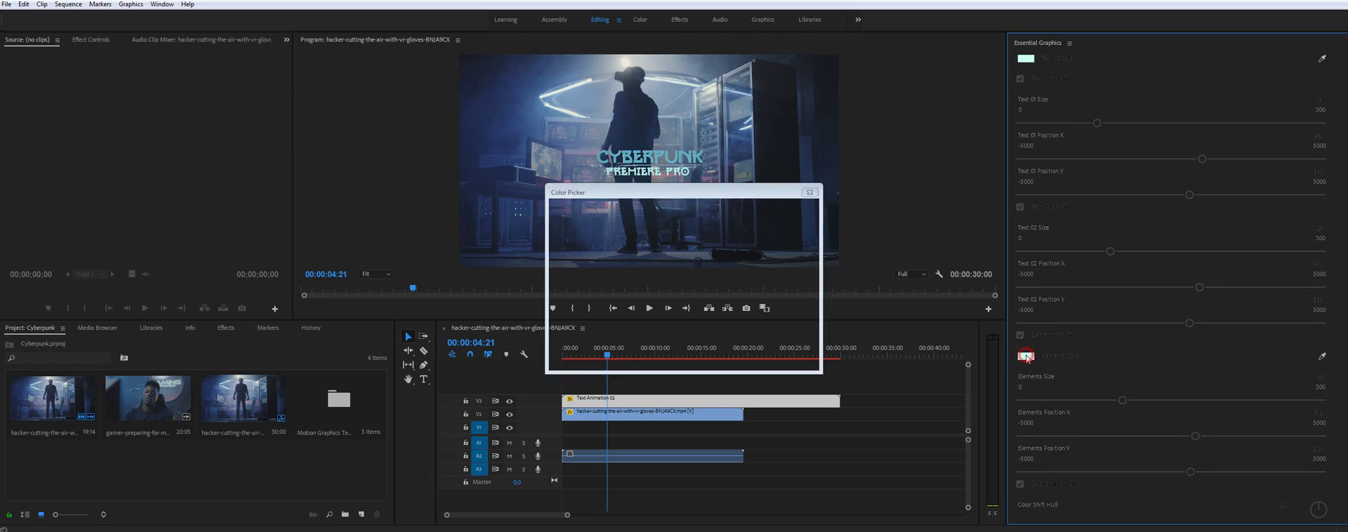
{"action": "left_click", "coordinate": [704, 328]}
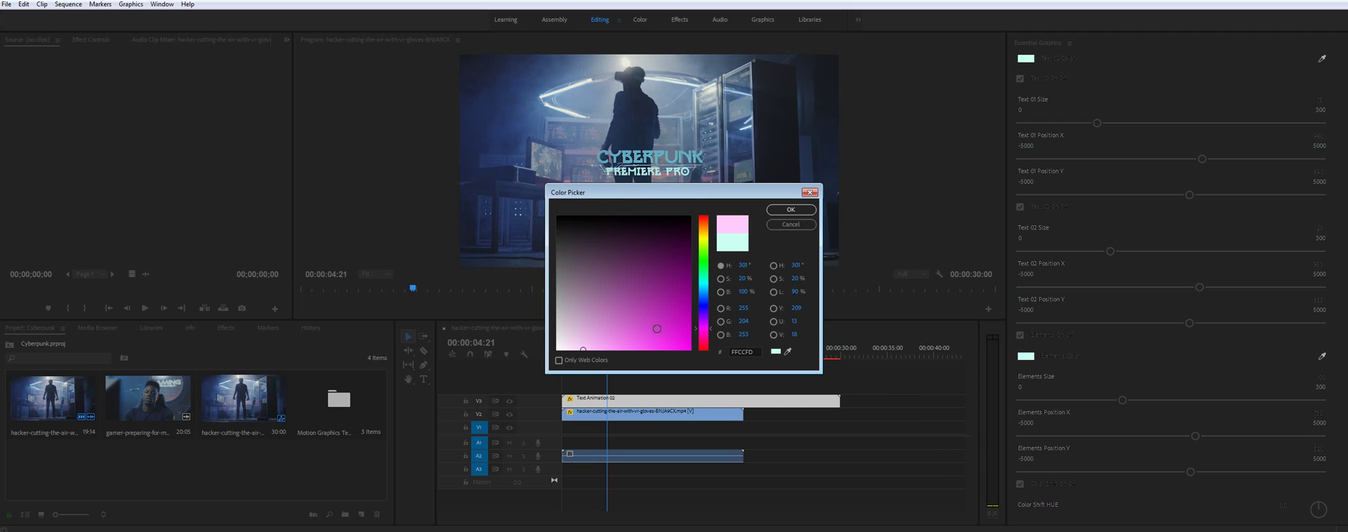
{"action": "left_click", "coordinate": [702, 344]}
{"action": "left_click", "coordinate": [641, 342]}
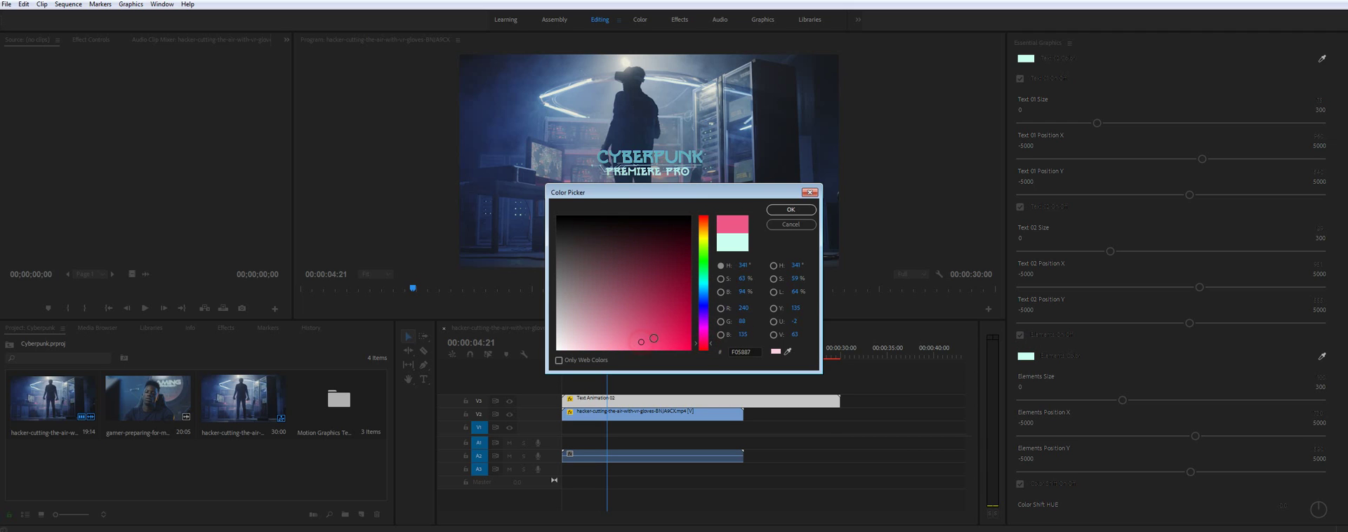
{"action": "left_click", "coordinate": [778, 212]}
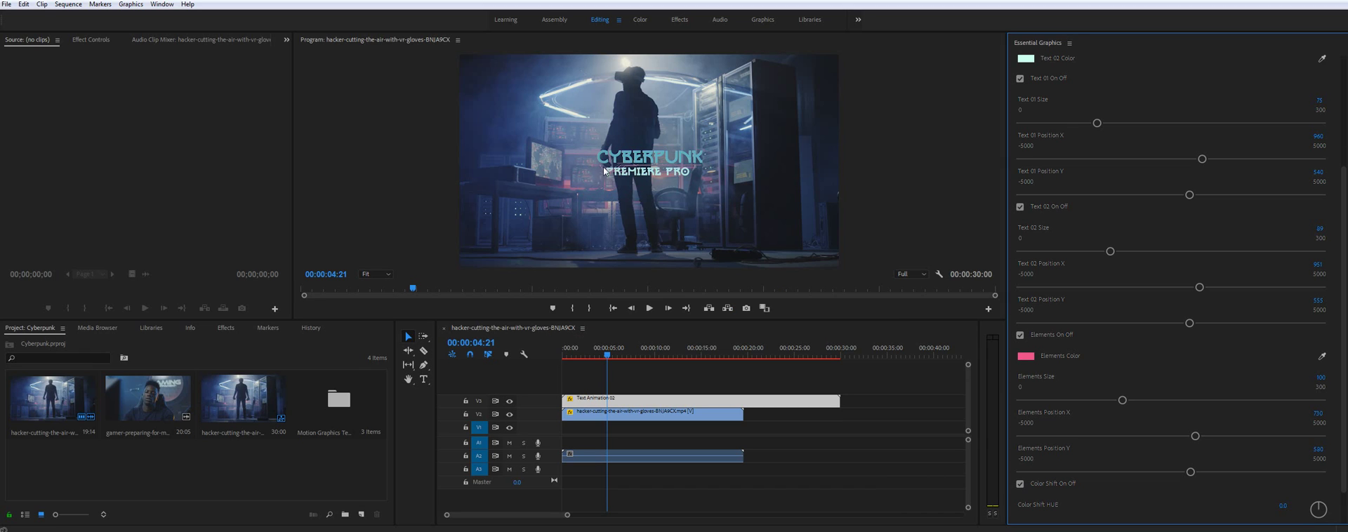
Step: Move the playhead from about 00:00:01:16 back to 00:00:00:13 to view the glitch intro
{"action": "scroll", "coordinate": [1123, 337], "scroll_direction": "down", "scroll_amount": 2}
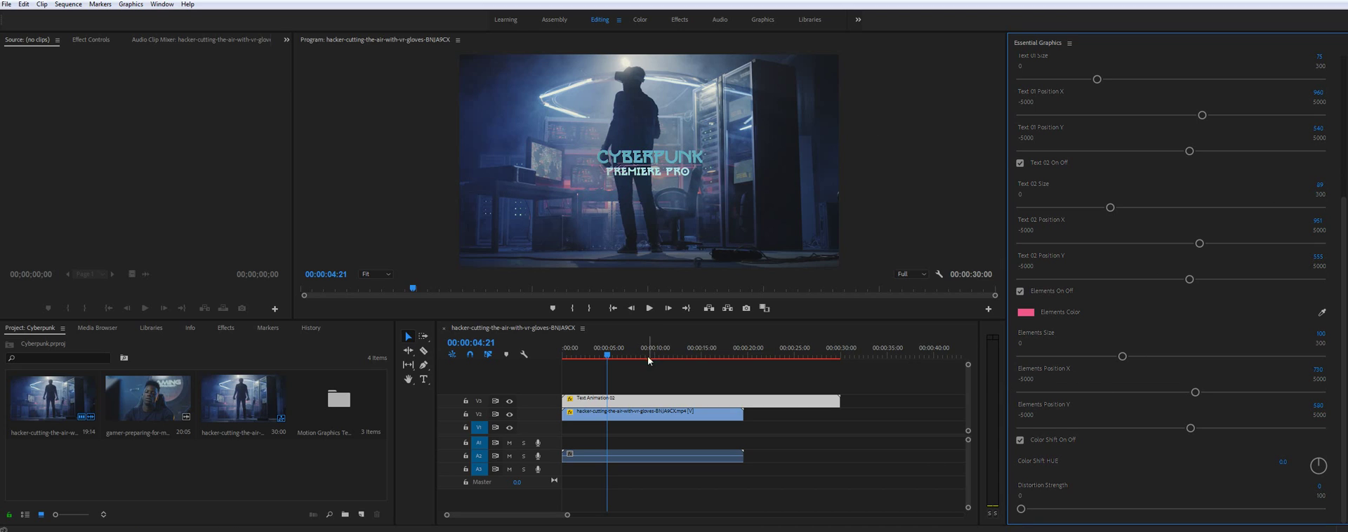
{"action": "left_click", "coordinate": [578, 356]}
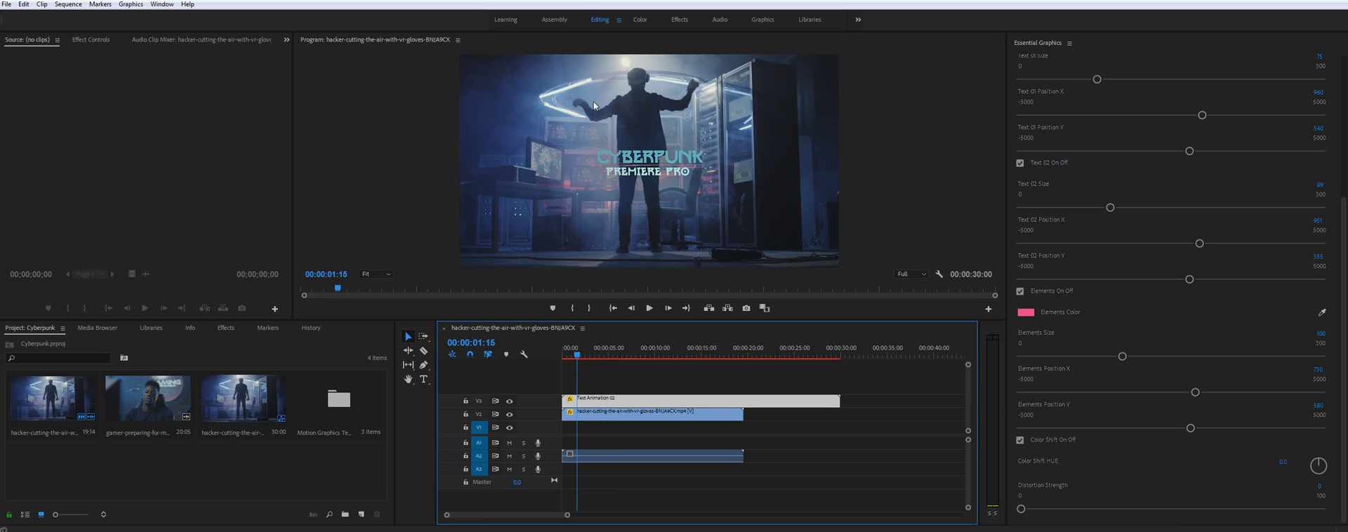
{"action": "left_click_drag", "start_coordinate": [578, 354], "coordinate": [571, 359]}
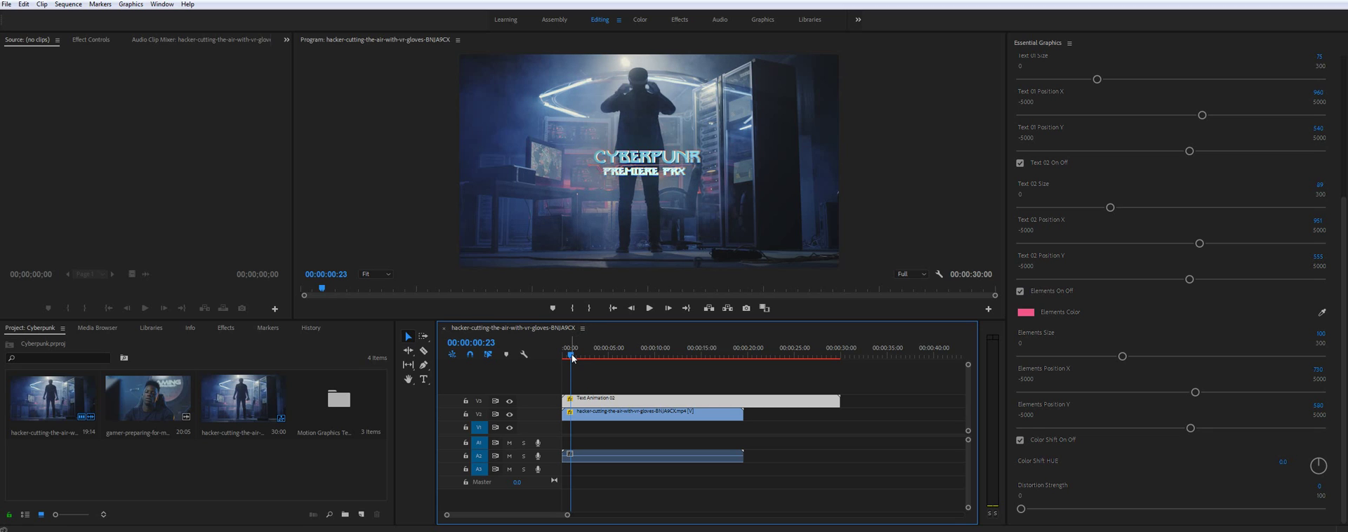
{"action": "left_click_drag", "start_coordinate": [571, 357], "coordinate": [571, 357]}
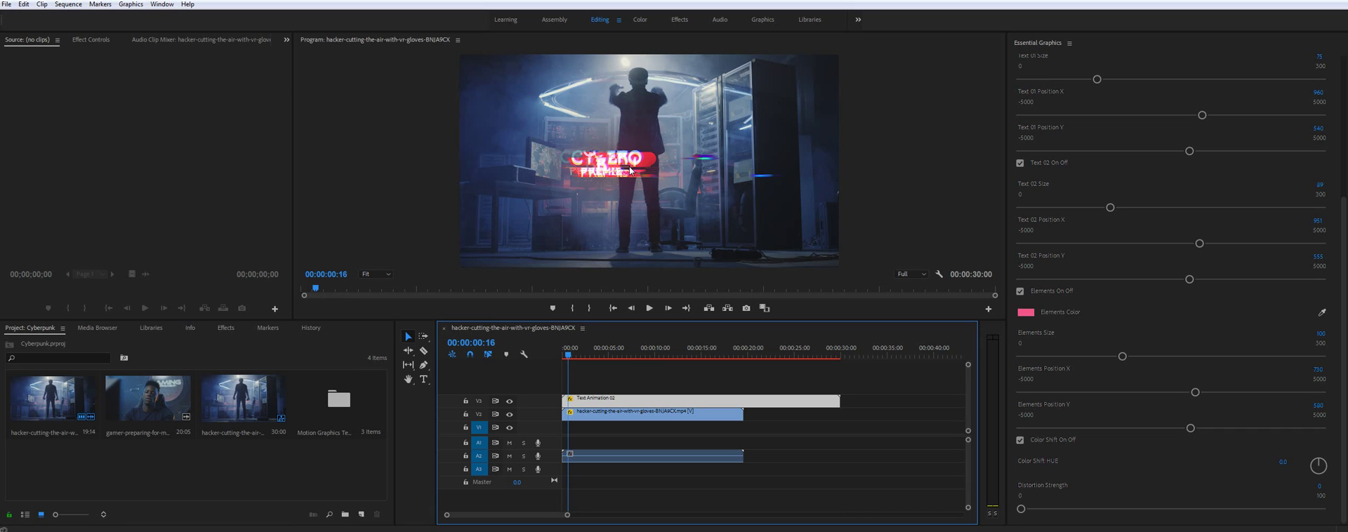
{"action": "left_click", "coordinate": [568, 355]}
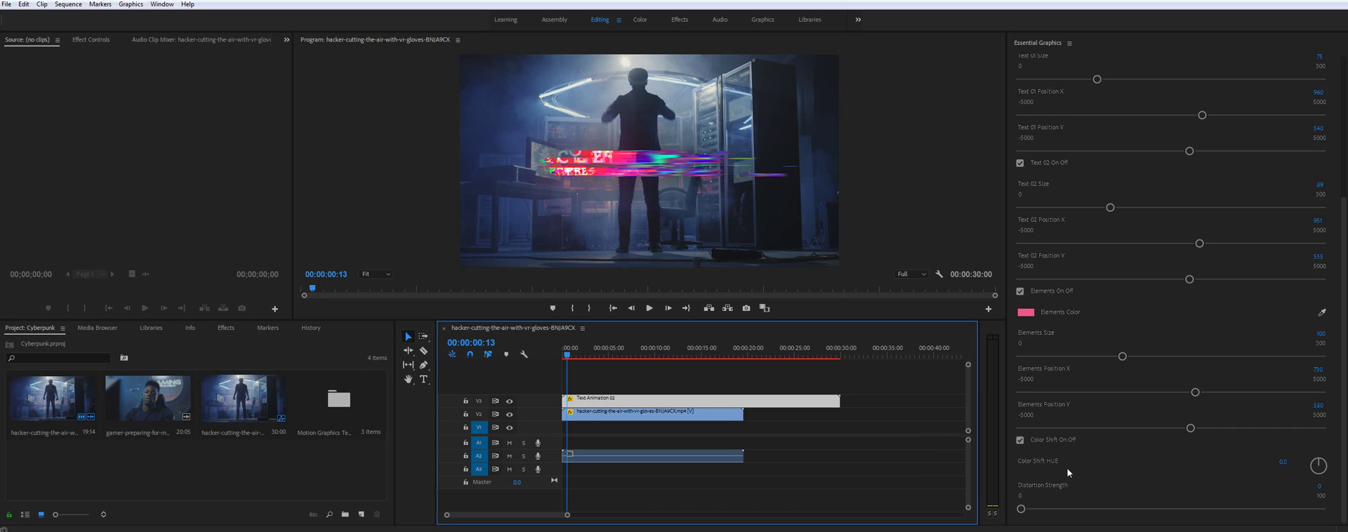
Step: Rotate the Color Shift hue to 123.7°
{"action": "scroll", "coordinate": [1067, 464], "scroll_direction": "up", "scroll_amount": 5}
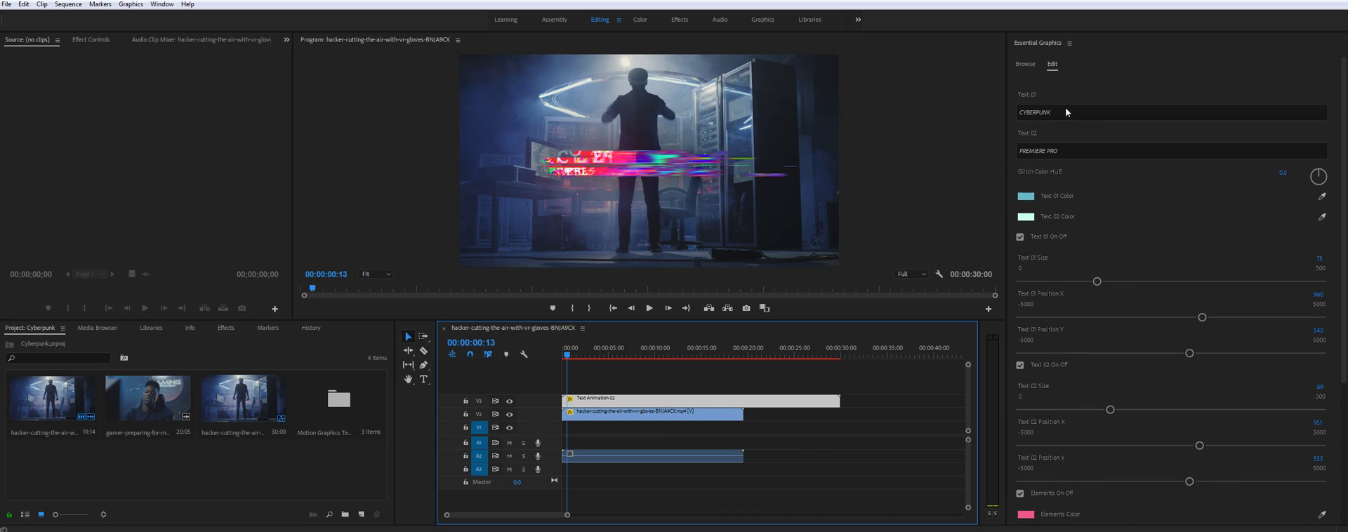
{"action": "scroll", "coordinate": [1052, 160], "scroll_direction": "down", "scroll_amount": 1}
{"action": "scroll", "coordinate": [1052, 159], "scroll_direction": "down", "scroll_amount": 5}
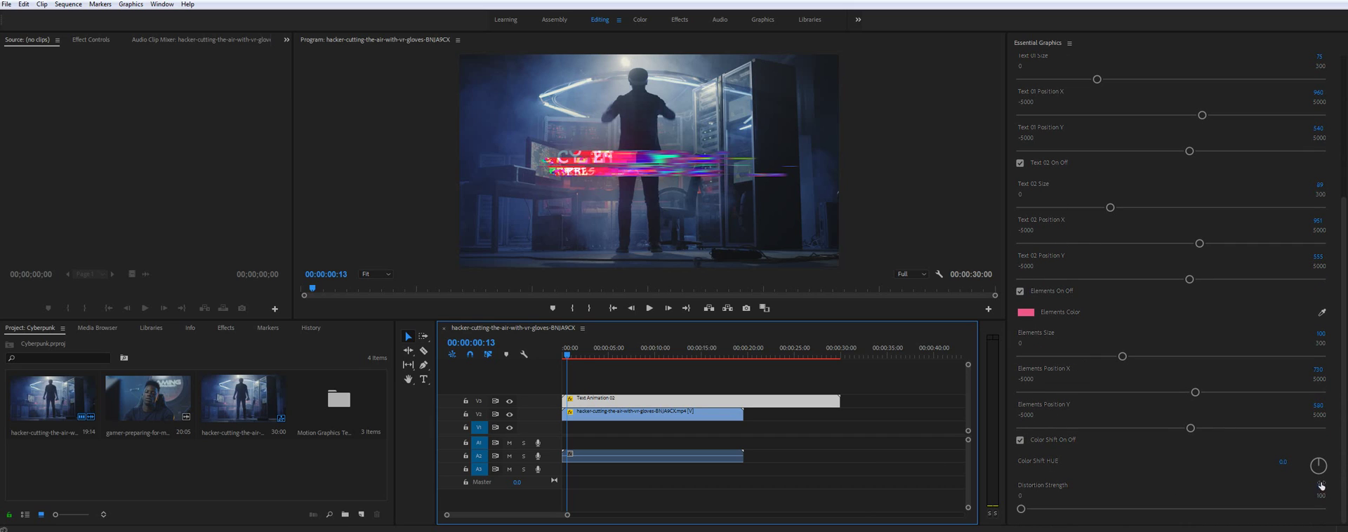
{"action": "left_click_drag", "start_coordinate": [1319, 469], "coordinate": [1319, 470]}
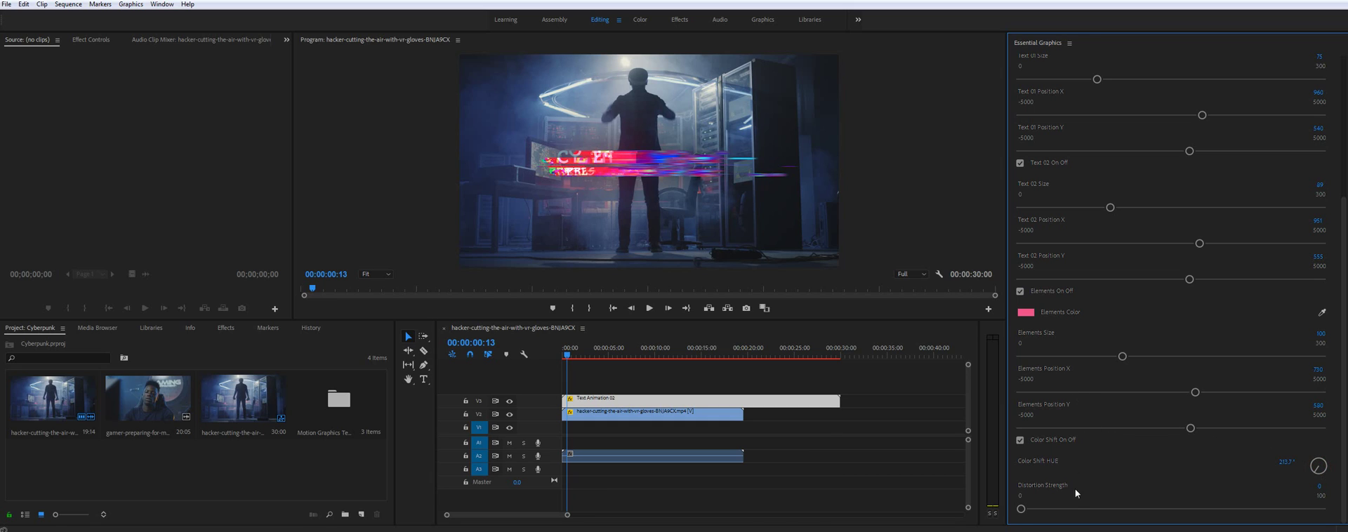
Step: Try green and cyan-blue Glitch Color hues, ending at a magenta-purple of about 312°
{"action": "scroll", "coordinate": [1073, 499], "scroll_direction": "up", "scroll_amount": 5}
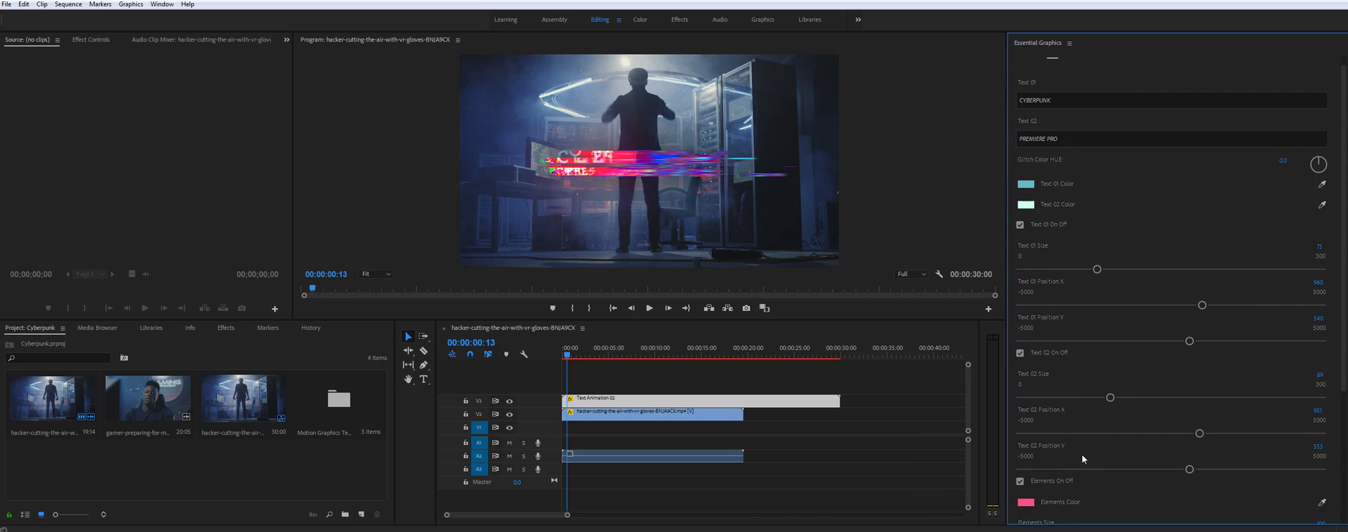
{"action": "scroll", "coordinate": [1082, 459], "scroll_direction": "up", "scroll_amount": 1}
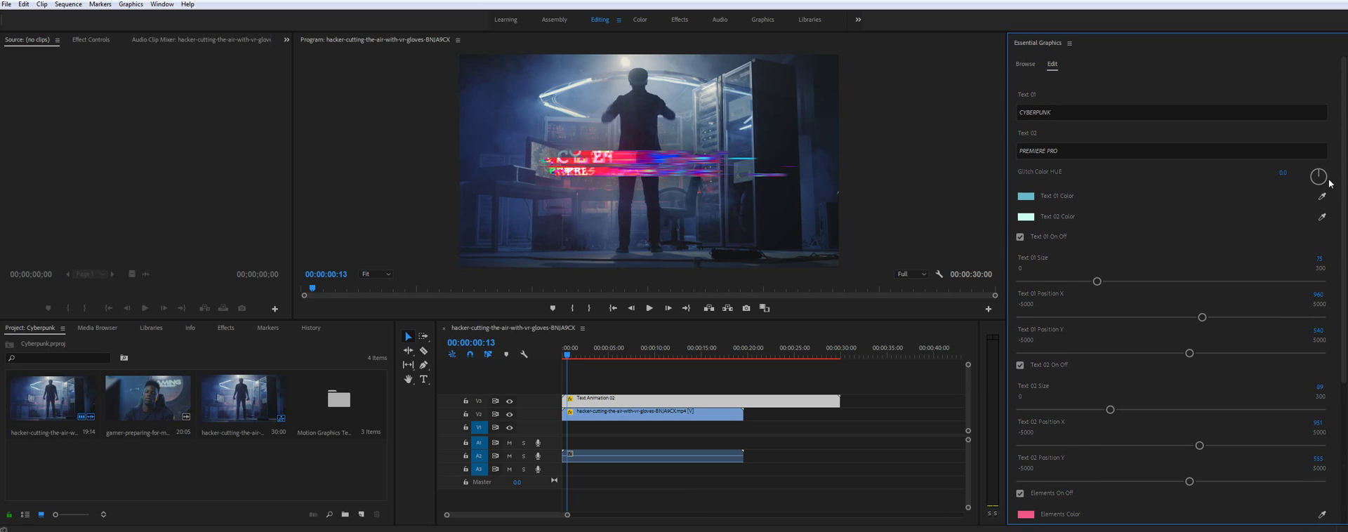
{"action": "left_click_drag", "start_coordinate": [1329, 184], "coordinate": [982, 201]}
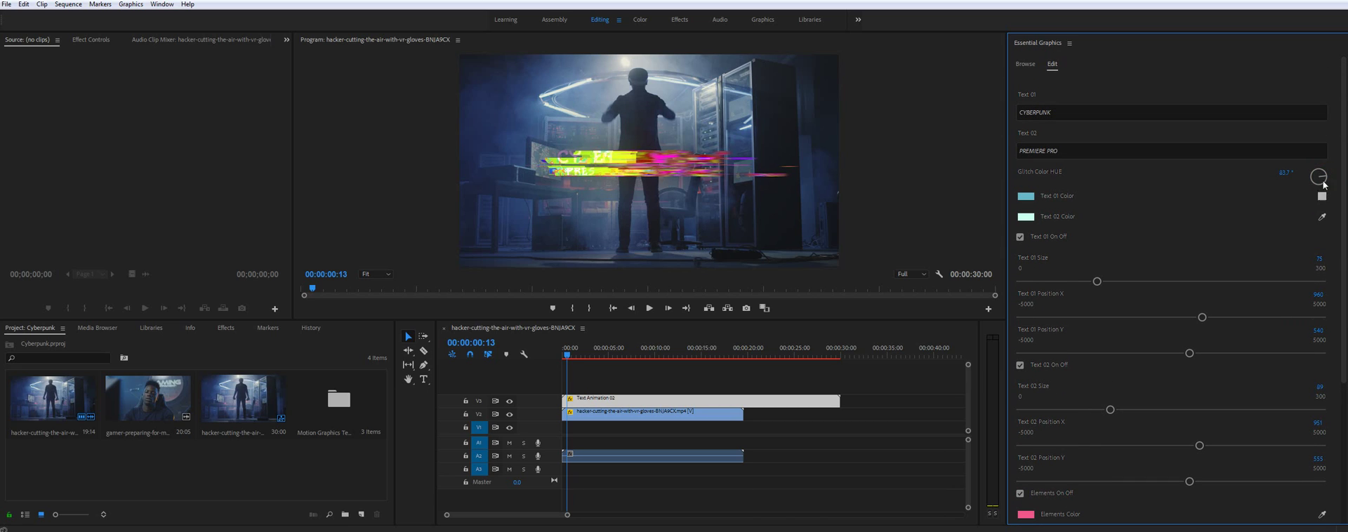
{"action": "left_click_drag", "start_coordinate": [1319, 177], "coordinate": [1161, 173]}
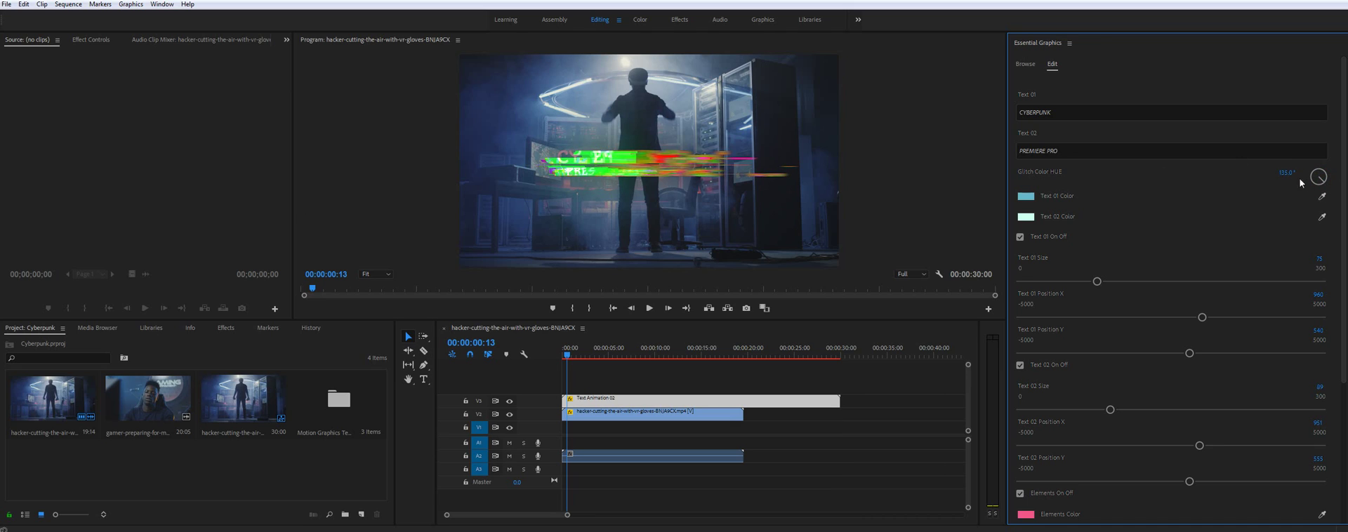
{"action": "left_click_drag", "start_coordinate": [1318, 178], "coordinate": [287, 209]}
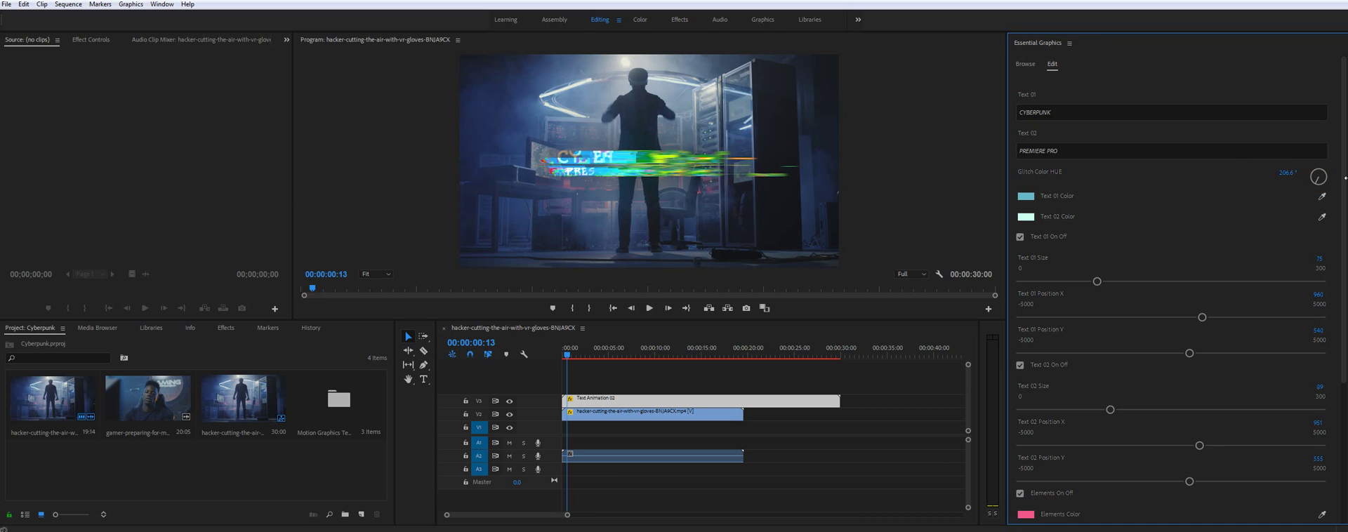
{"action": "left_click_drag", "start_coordinate": [1315, 178], "coordinate": [1317, 177]}
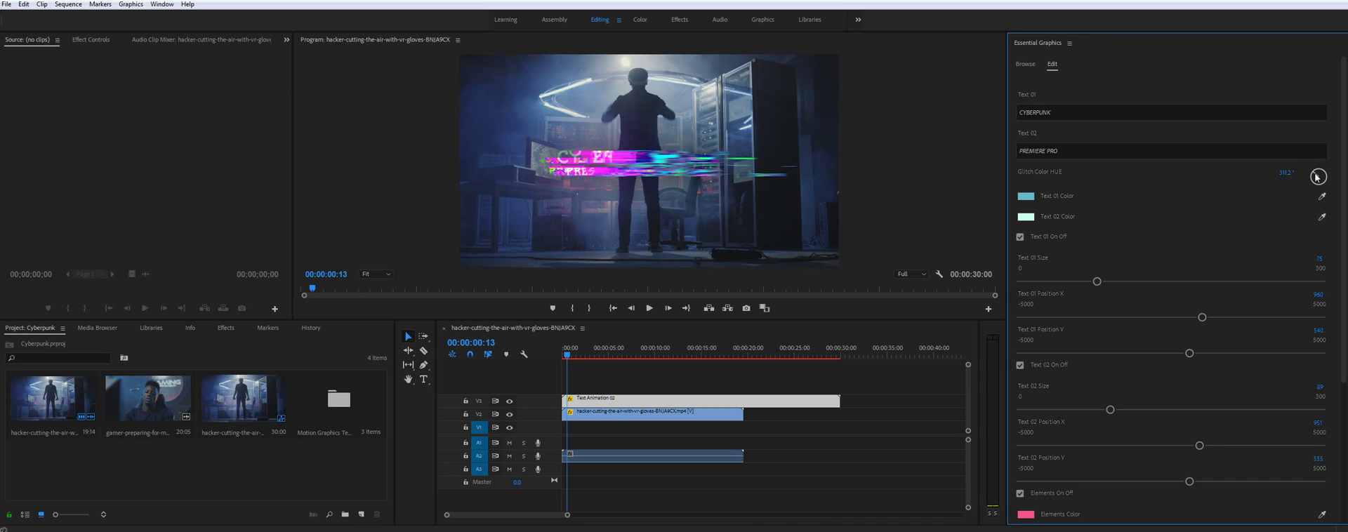
Step: Search templates for 'overlay' and add Overlay Effect 03 on a new track above the title
{"action": "left_click", "coordinate": [1026, 65]}
{"action": "left_click", "coordinate": [1054, 105]}
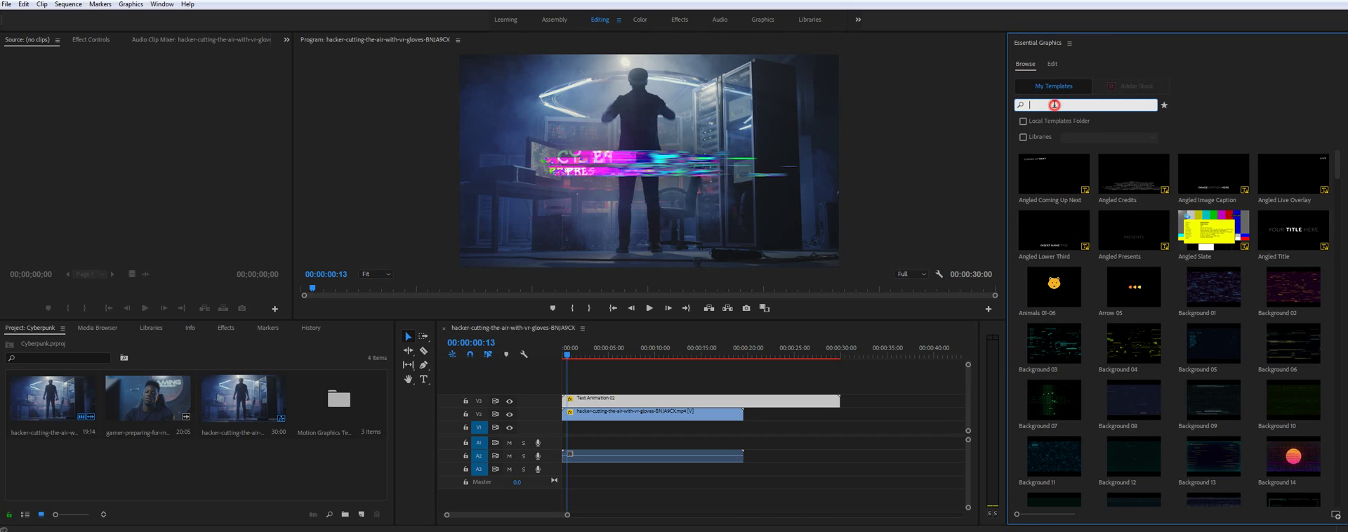
{"action": "type", "text": "ovelay"}
{"action": "key", "text": "Return"}
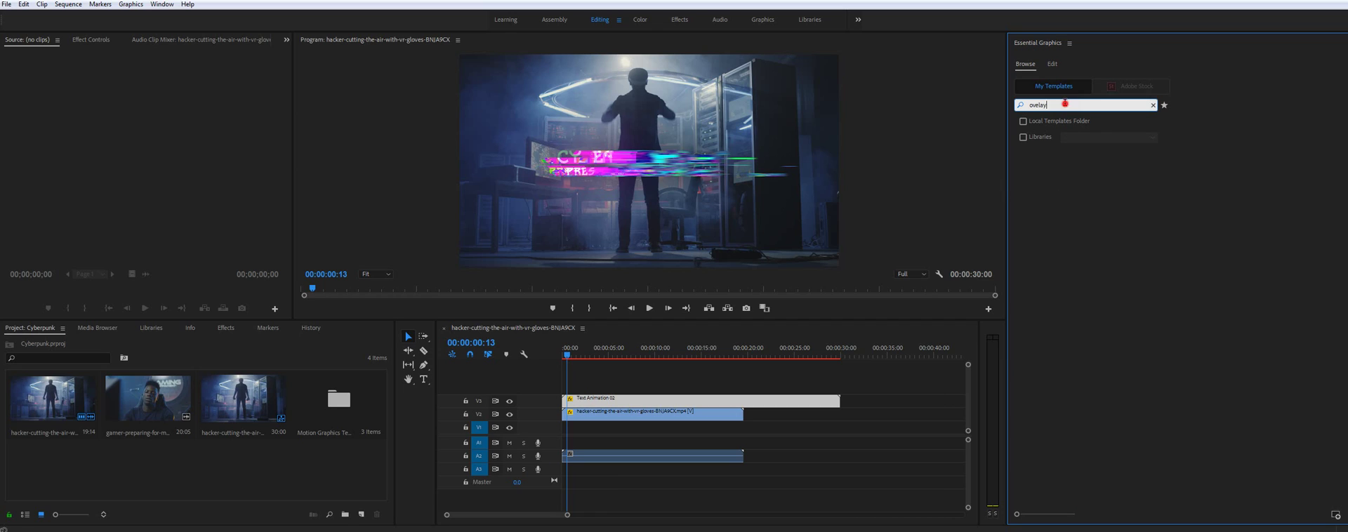
{"action": "left_click", "coordinate": [1069, 105]}
{"action": "left_click", "coordinate": [1038, 105]}
{"action": "type", "text": "r"}
{"action": "key", "text": "Return"}
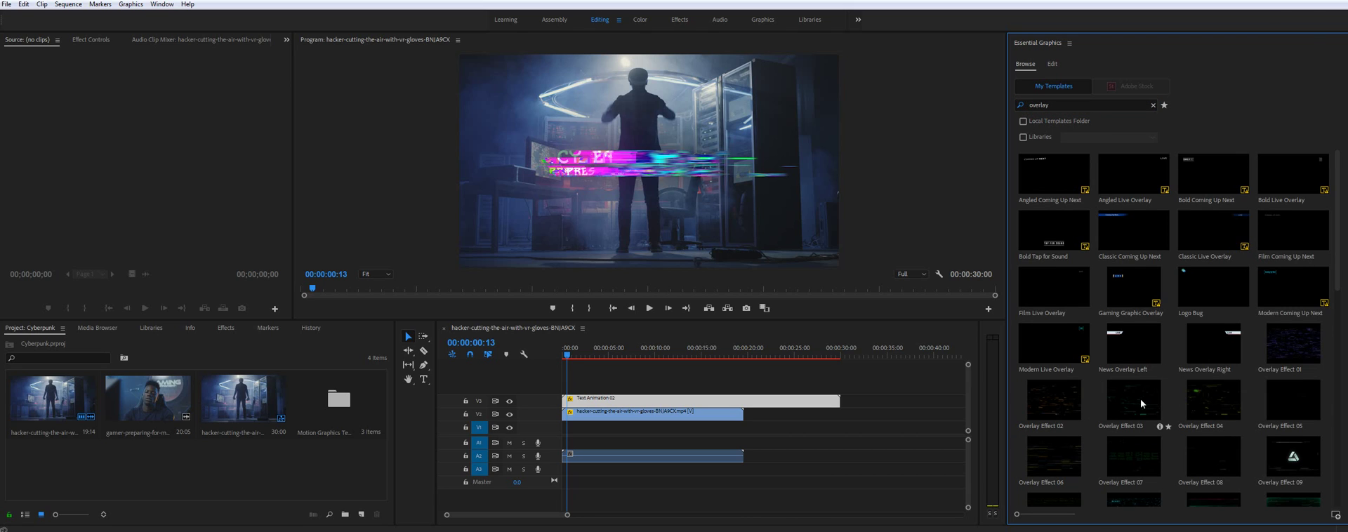
{"action": "left_click_drag", "start_coordinate": [1140, 399], "coordinate": [569, 391]}
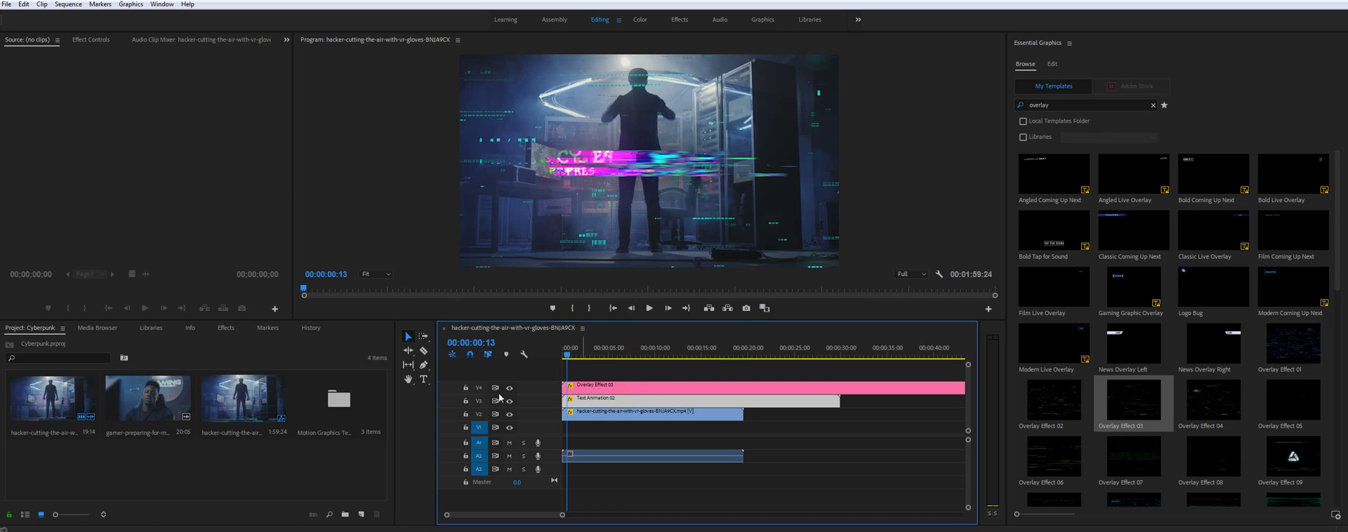
Step: Delete the Overlay Effect 03 and Text Animation clips from the timeline
{"action": "left_click", "coordinate": [601, 401]}
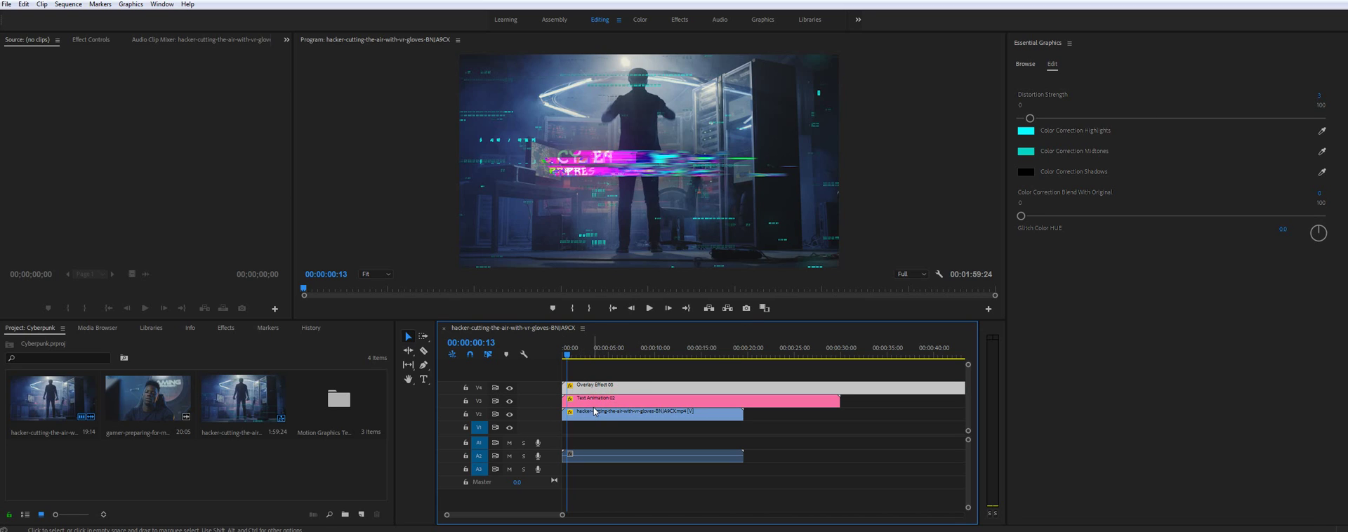
{"action": "key", "text": "Delete"}
{"action": "left_click", "coordinate": [594, 401]}
{"action": "key", "text": "Delete"}
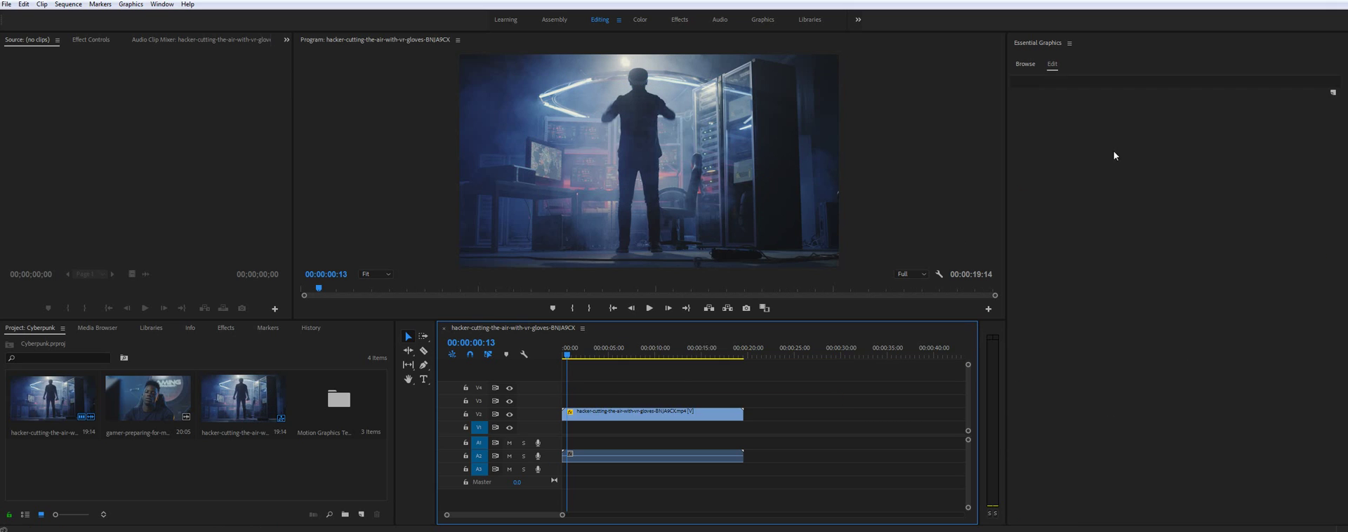
Step: Search templates for 'background' and place Background 01 above the hacker footage
{"action": "left_click", "coordinate": [1045, 82]}
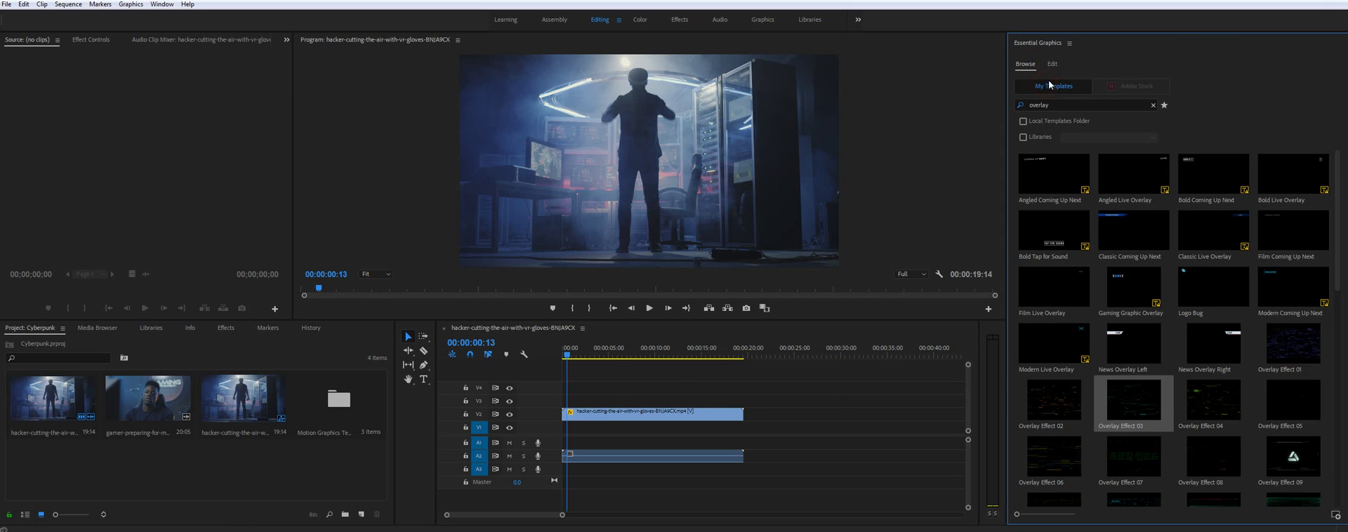
{"action": "left_click", "coordinate": [1060, 103]}
{"action": "type", "text": "background"}
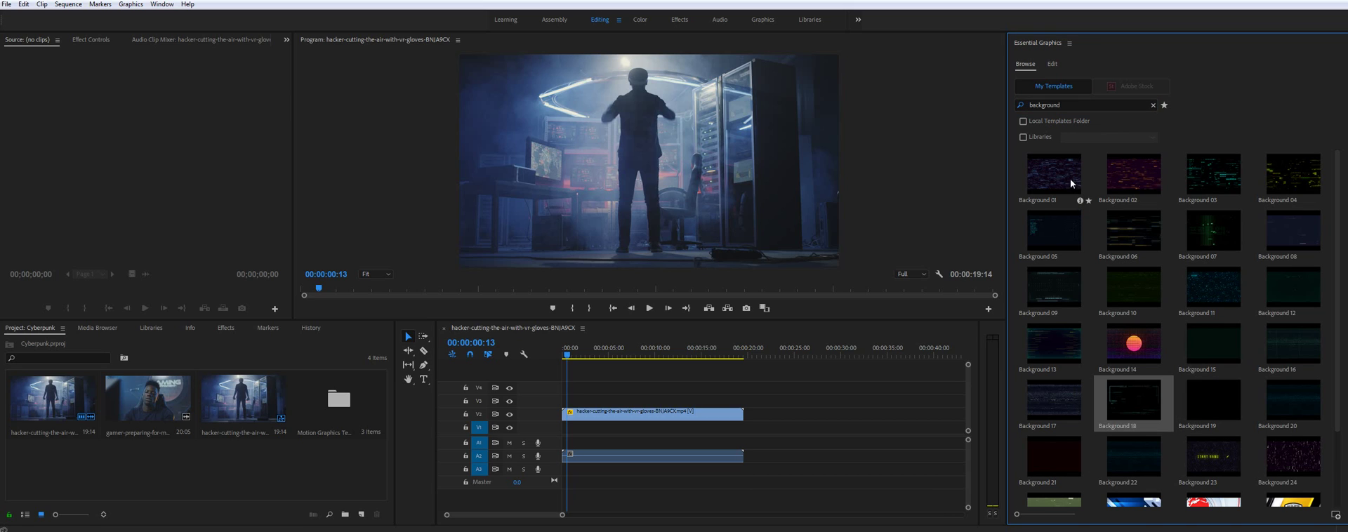
{"action": "left_click_drag", "start_coordinate": [1061, 175], "coordinate": [562, 402]}
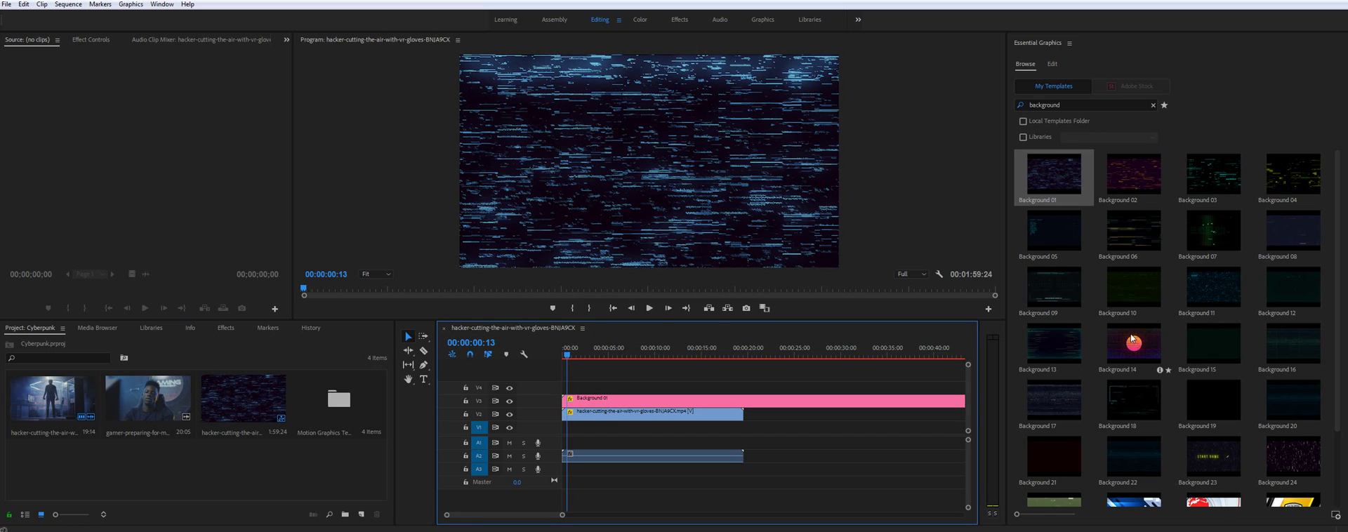
Step: Search for 'te' templates and add Text Animation 08 on V4 at the sequence start
{"action": "double_click", "coordinate": [1067, 105]}
{"action": "type", "text": "text"}
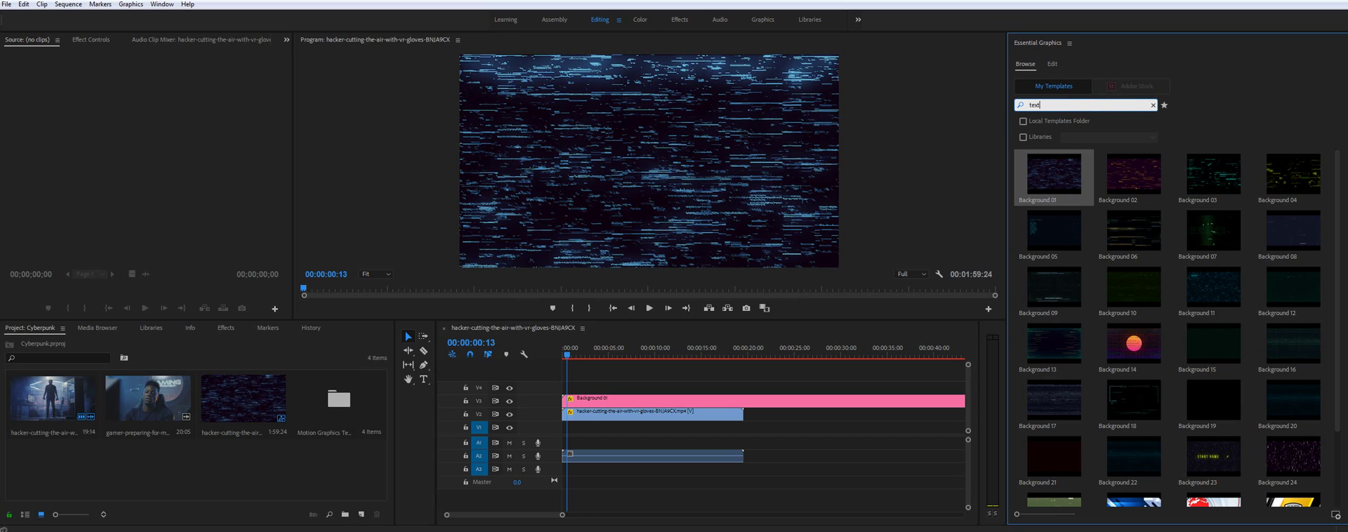
{"action": "key", "text": "Return"}
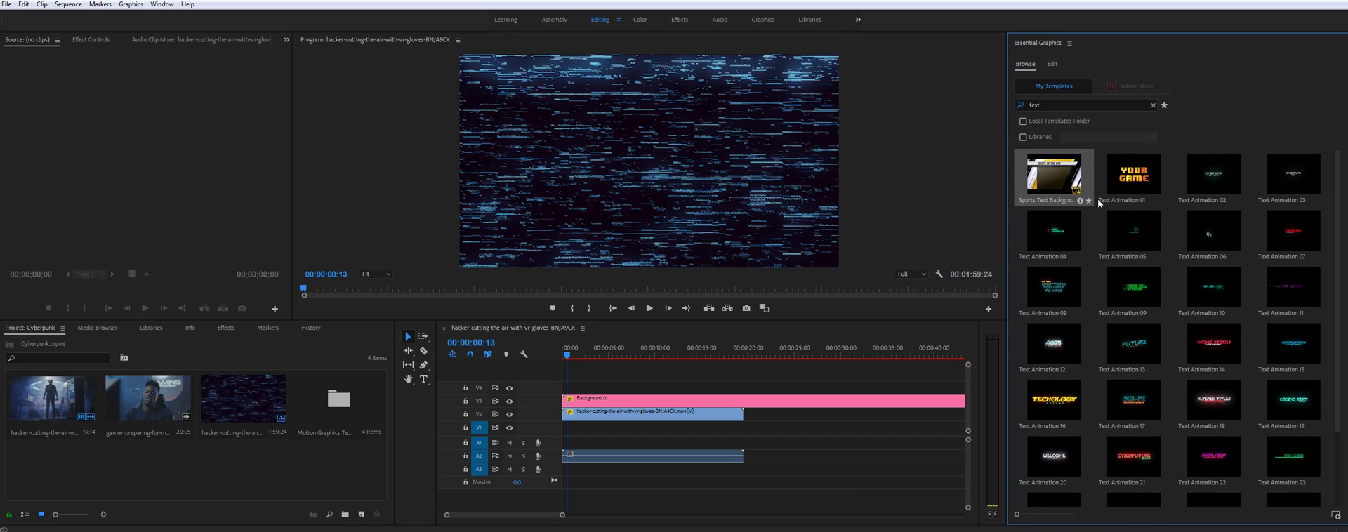
{"action": "left_click", "coordinate": [1053, 293]}
{"action": "left_click_drag", "start_coordinate": [1052, 293], "coordinate": [564, 385]}
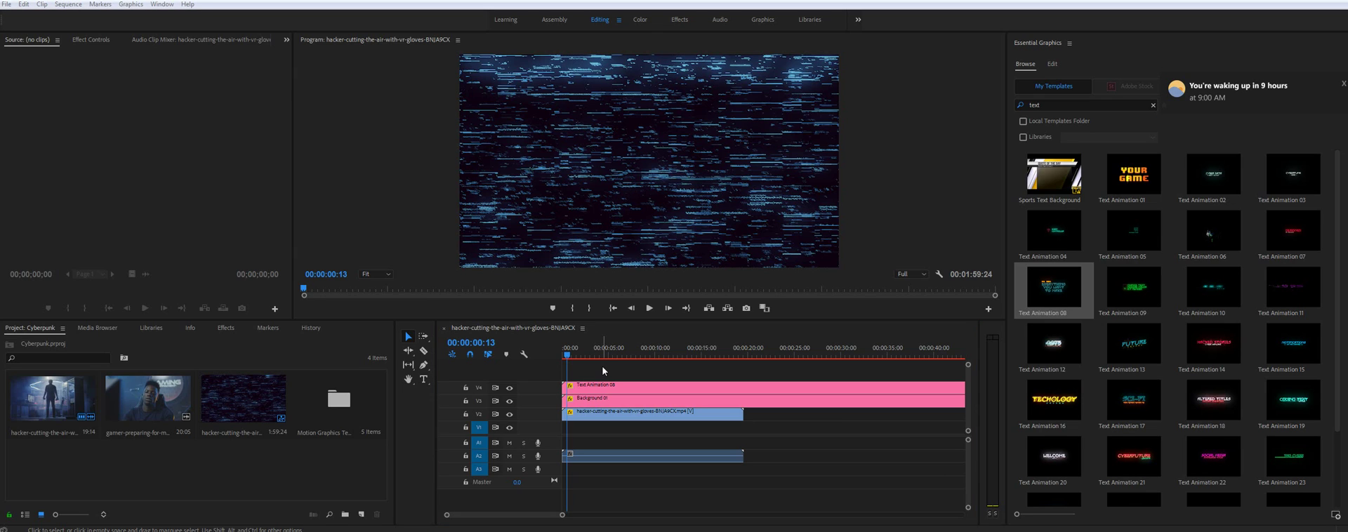
Step: Jump to about 4 seconds and review the Text Animation 08 clip's text, colour, scale and position properties
{"action": "left_click", "coordinate": [606, 356]}
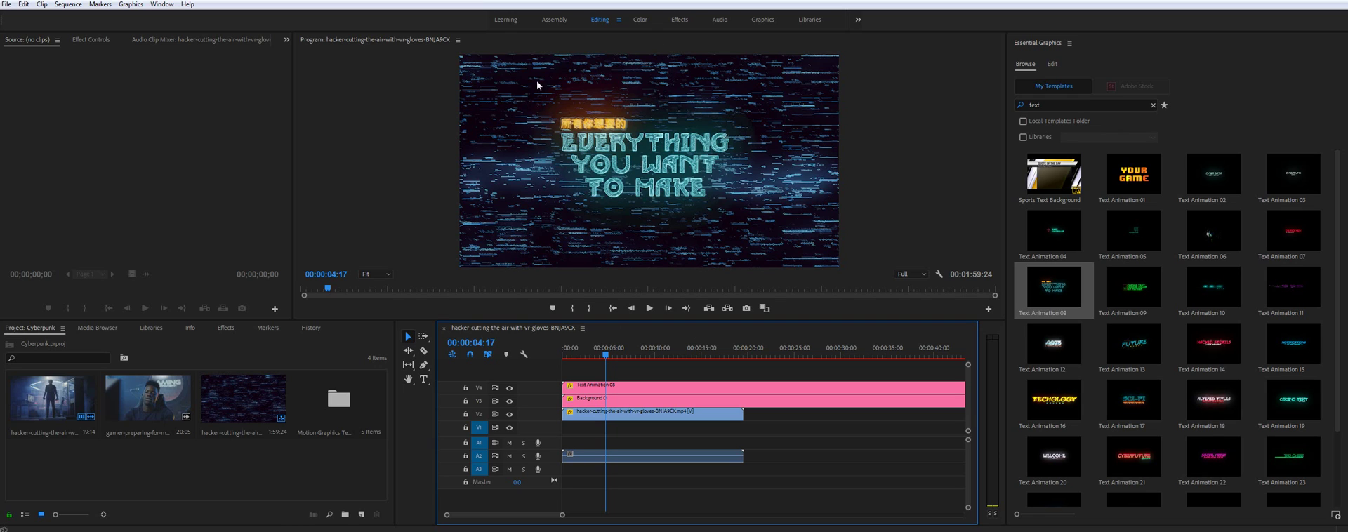
{"action": "left_click", "coordinate": [589, 389]}
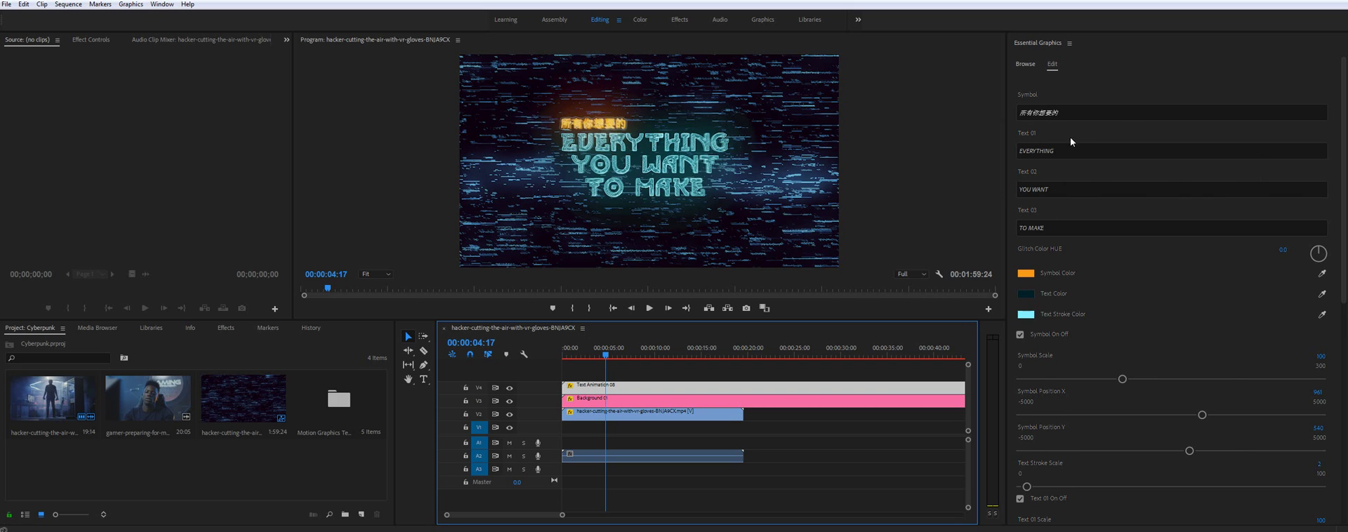
{"action": "scroll", "coordinate": [1071, 191], "scroll_direction": "down", "scroll_amount": 2}
{"action": "scroll", "coordinate": [1070, 191], "scroll_direction": "down", "scroll_amount": 5}
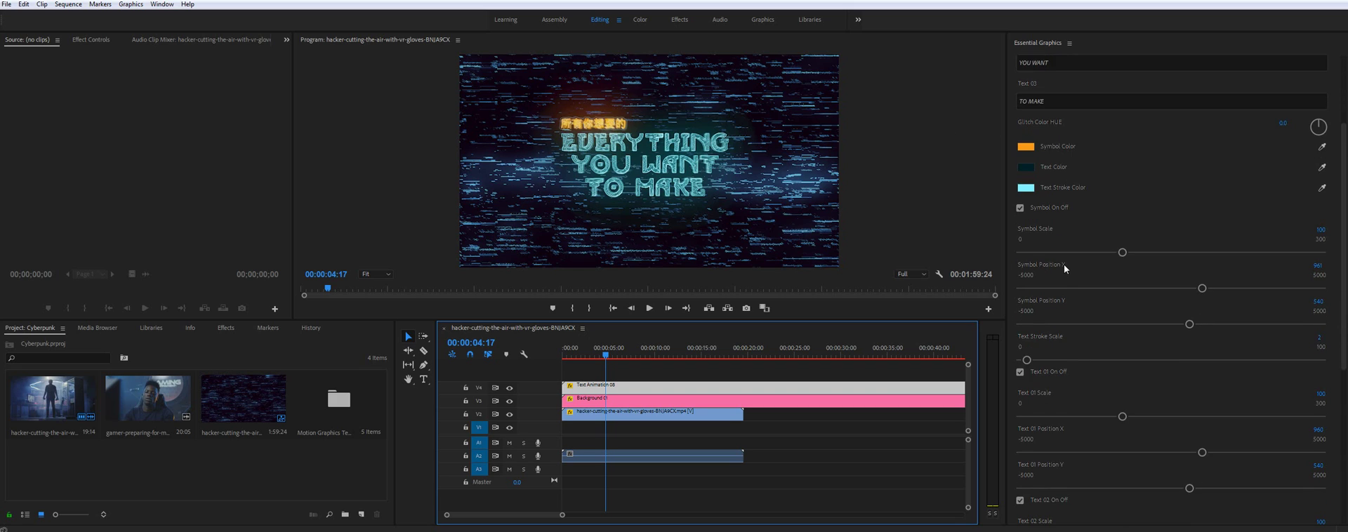
{"action": "scroll", "coordinate": [1052, 332], "scroll_direction": "down", "scroll_amount": 4}
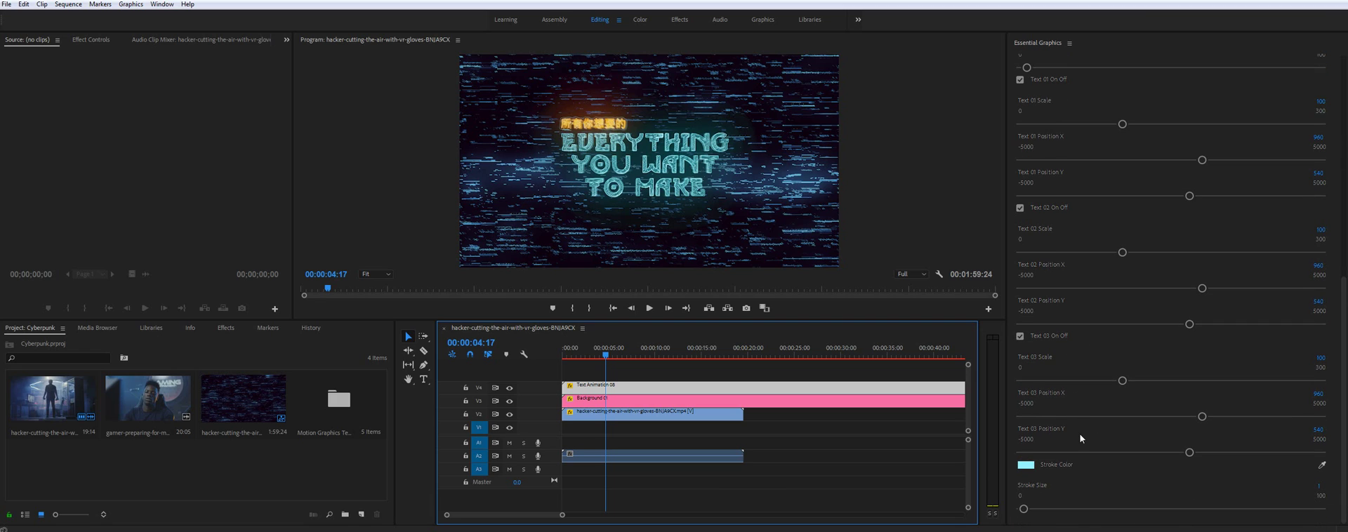
{"action": "scroll", "coordinate": [1078, 440], "scroll_direction": "up", "scroll_amount": 7}
{"action": "scroll", "coordinate": [1076, 435], "scroll_direction": "up", "scroll_amount": 4}
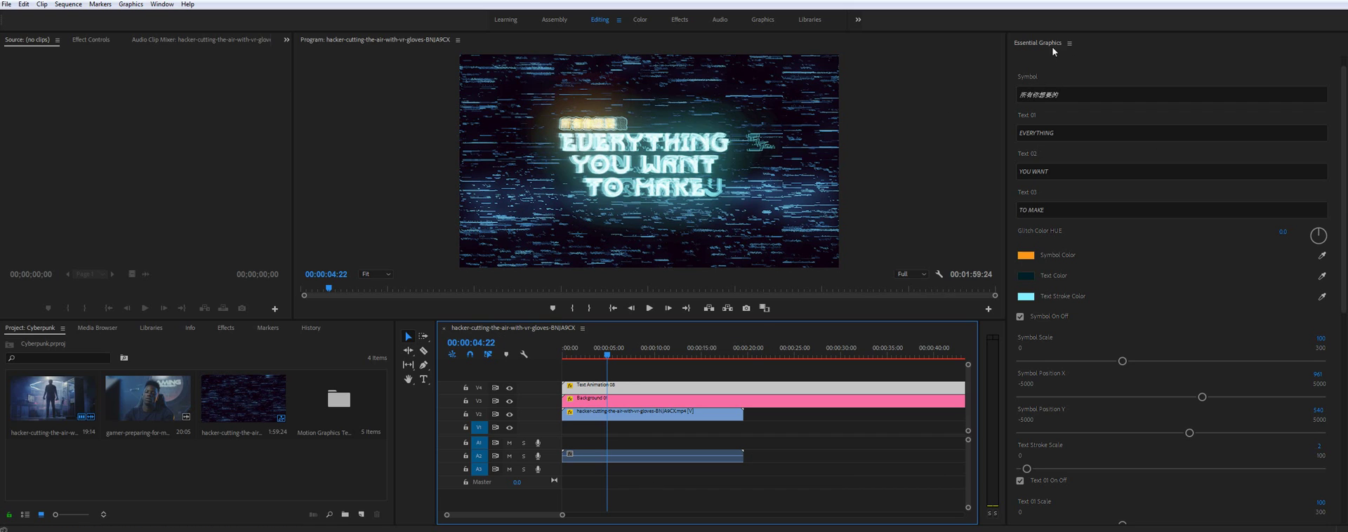
{"action": "scroll", "coordinate": [1076, 125], "scroll_direction": "up", "scroll_amount": 1}
Step: Search the template library for 'story' and drag Story 09 onto the top track V5
{"action": "left_click", "coordinate": [1026, 65]}
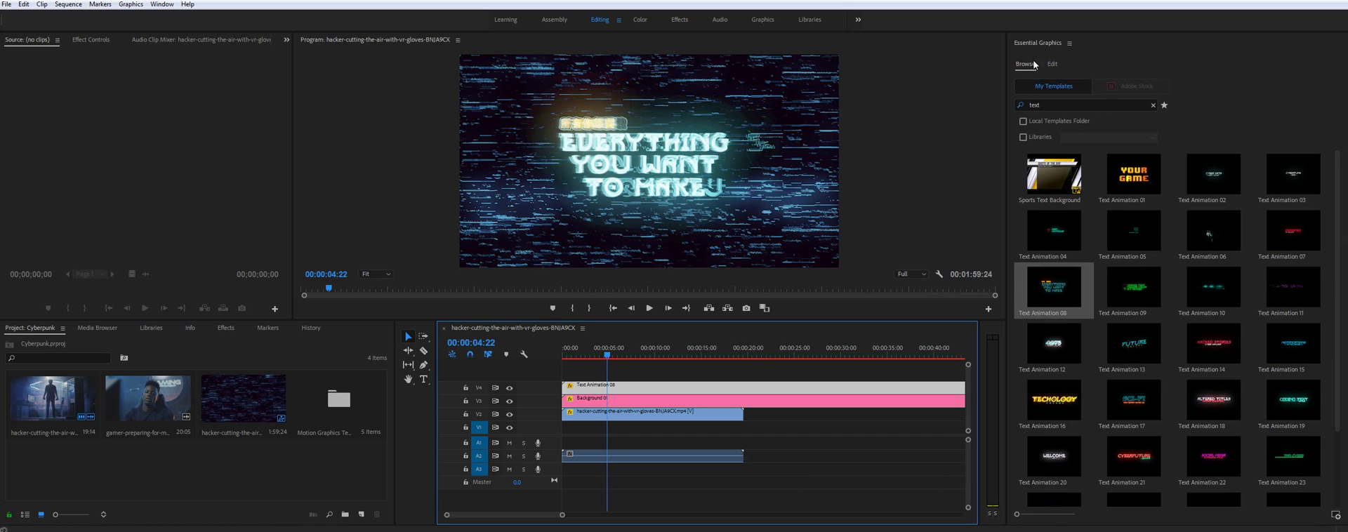
{"action": "double_click", "coordinate": [1060, 105]}
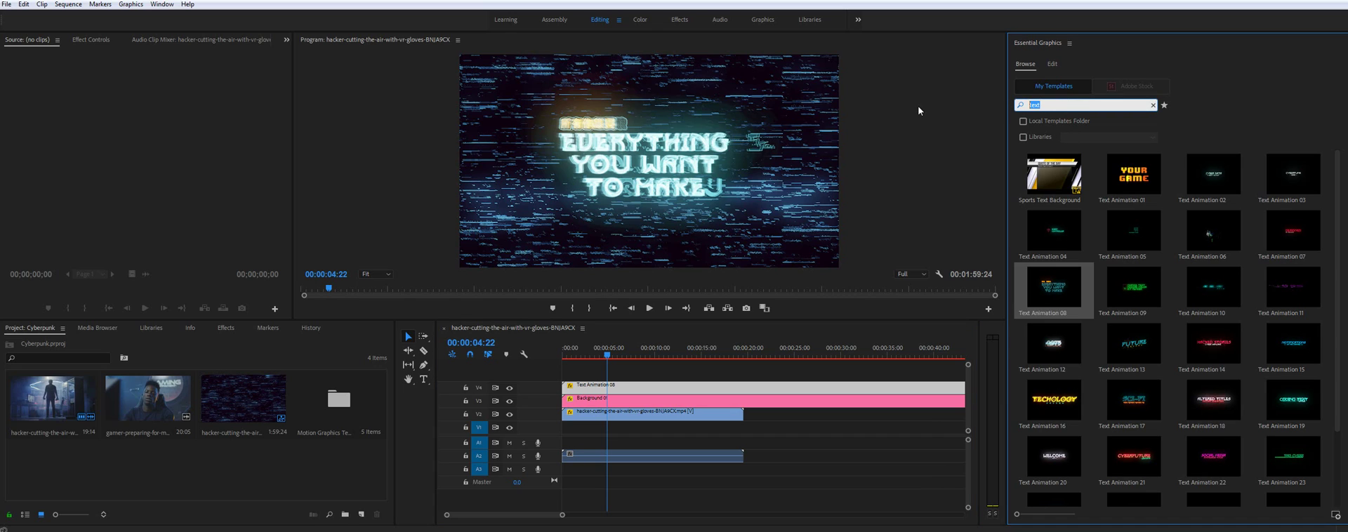
{"action": "type", "text": "story"}
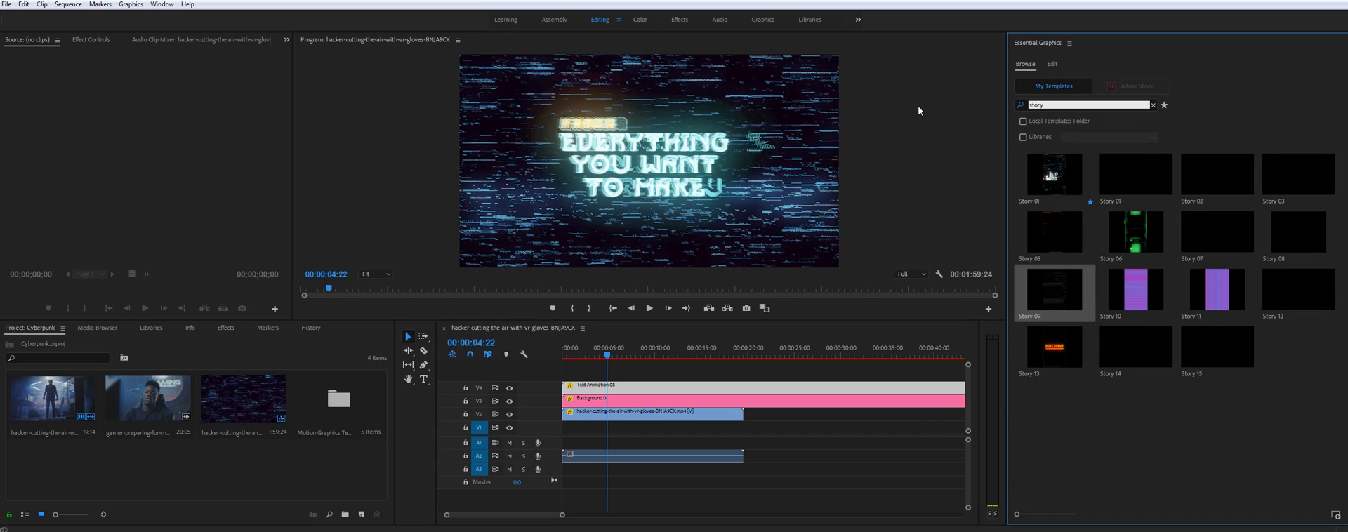
{"action": "left_click", "coordinate": [917, 105]}
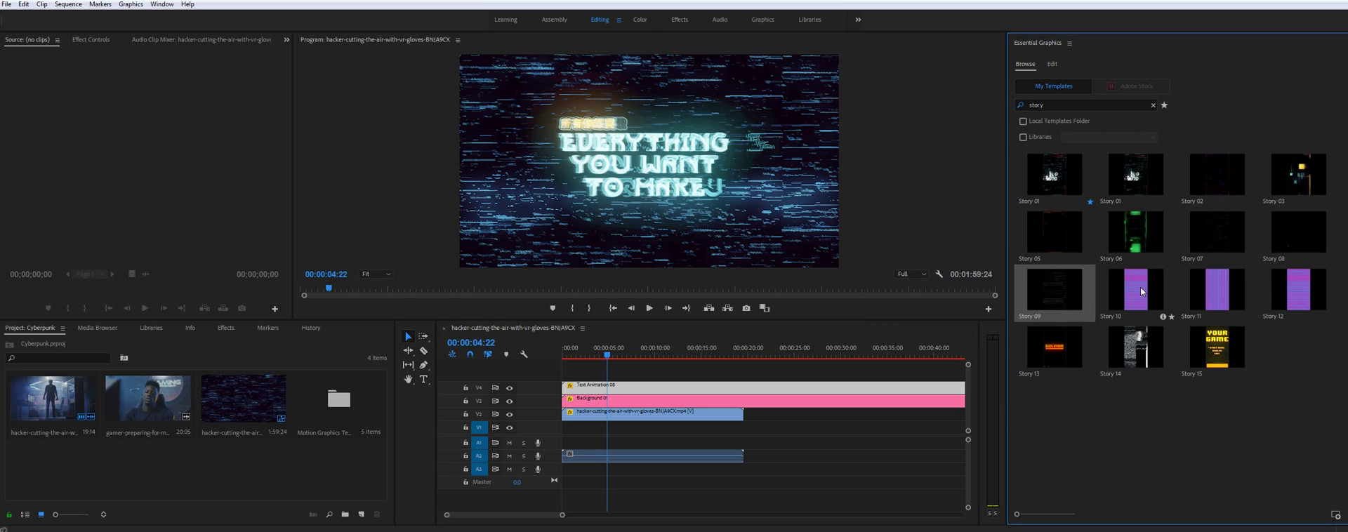
{"action": "left_click_drag", "start_coordinate": [1059, 290], "coordinate": [570, 377]}
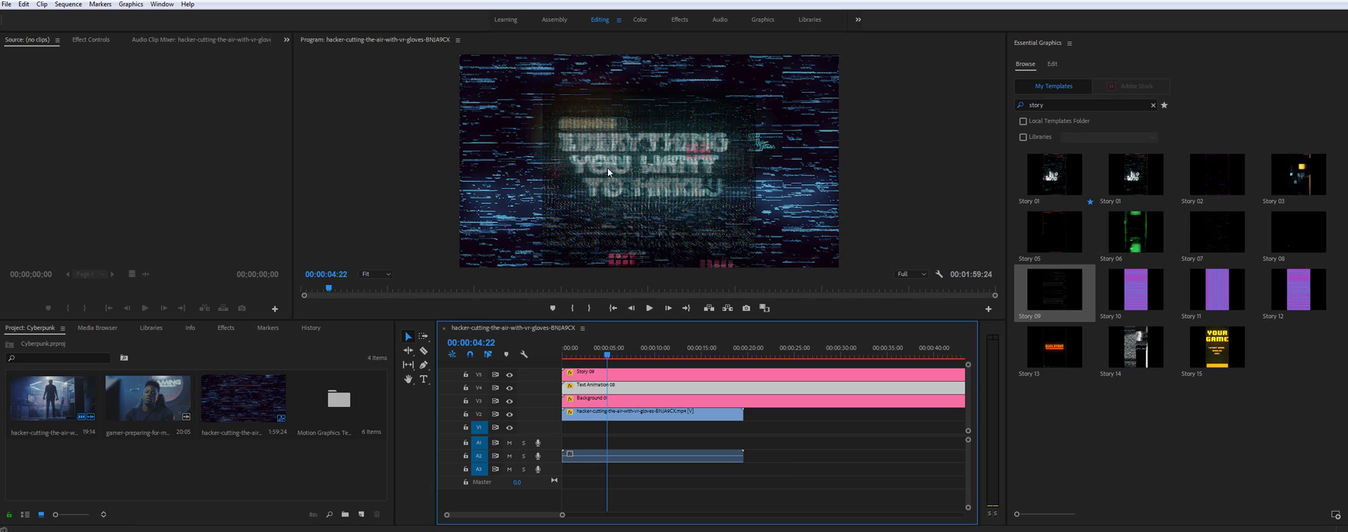
Step: Delete the hacker footage clip and its audio, then preview around 5 seconds
{"action": "left_click", "coordinate": [614, 414]}
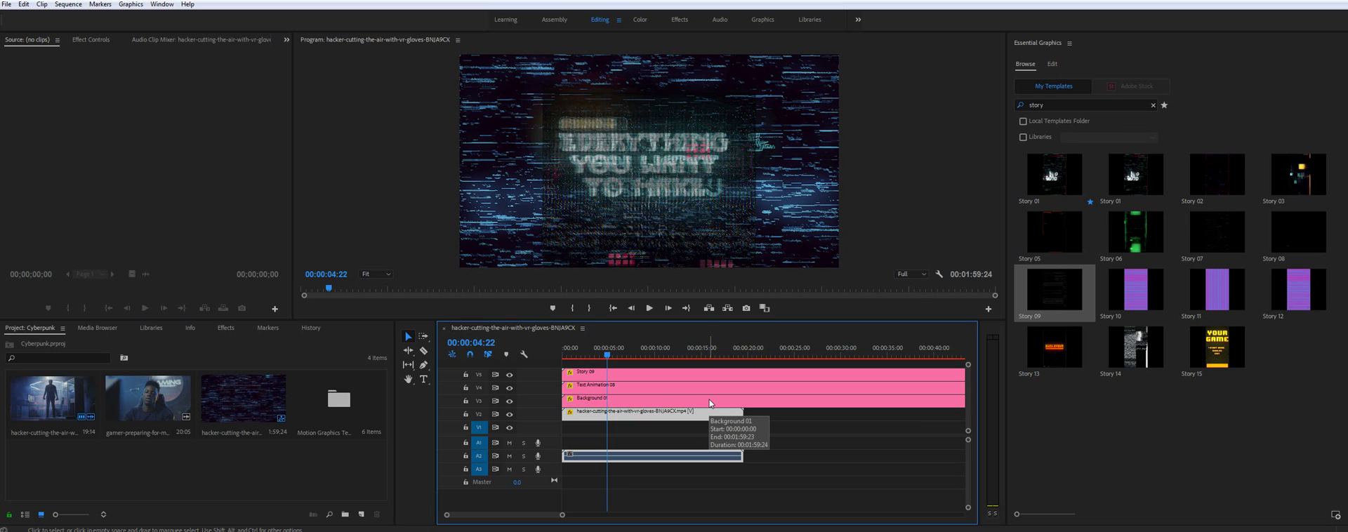
{"action": "key", "text": "Delete"}
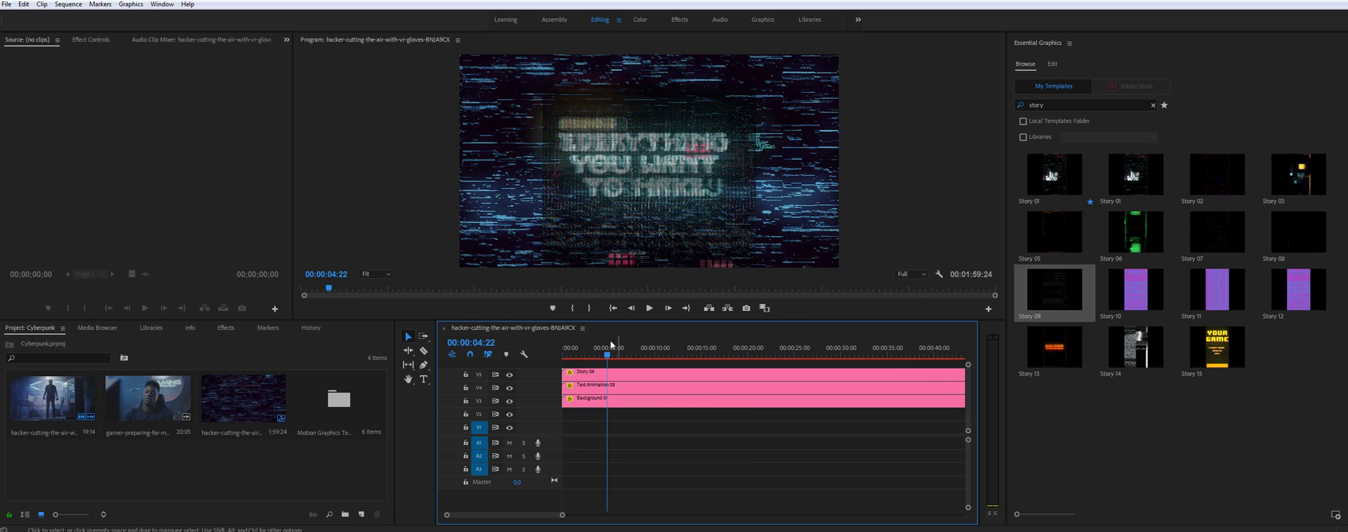
{"action": "left_click_drag", "start_coordinate": [610, 354], "coordinate": [613, 353]}
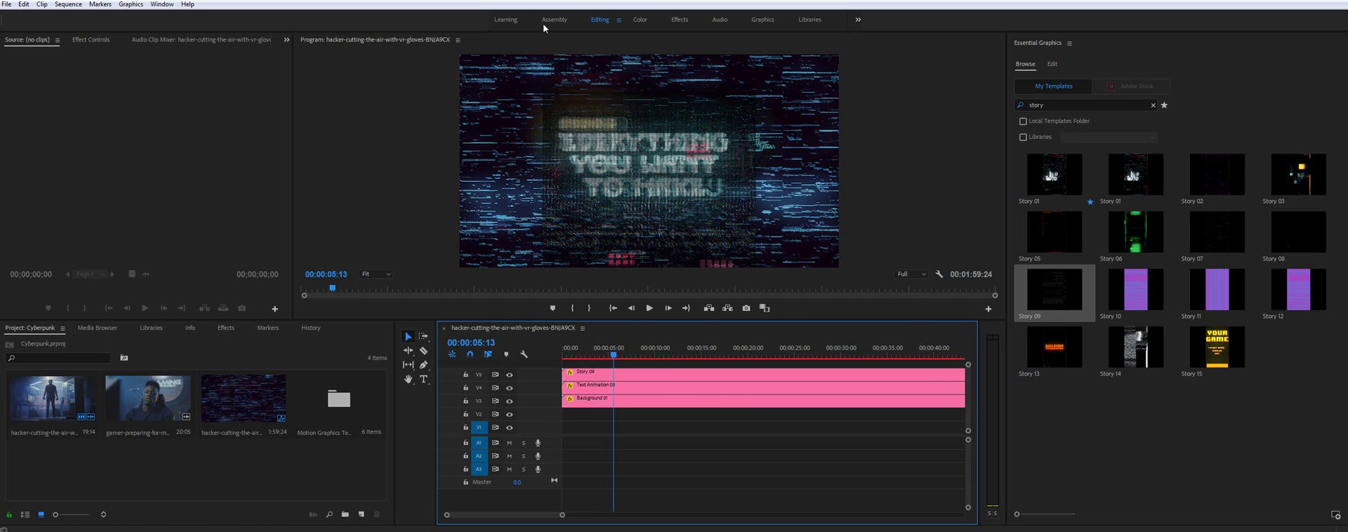
Step: Set Sequence Settings frame size to 1080 horizontal by 1920 vertical, accepting the preview-deletion warning
{"action": "left_click", "coordinate": [68, 4]}
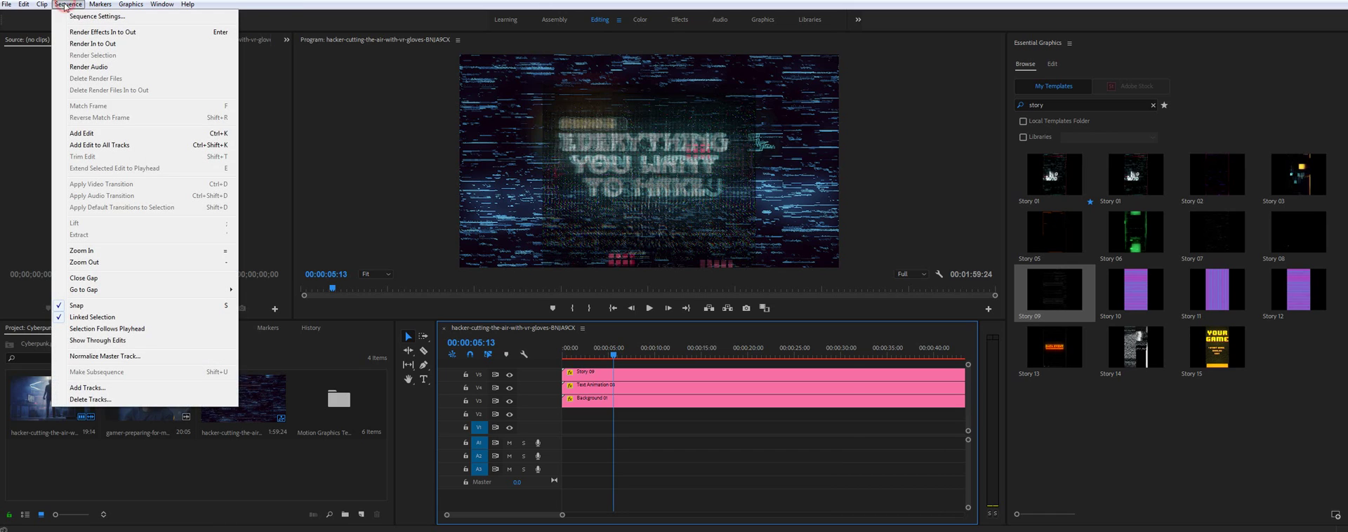
{"action": "left_click", "coordinate": [97, 16]}
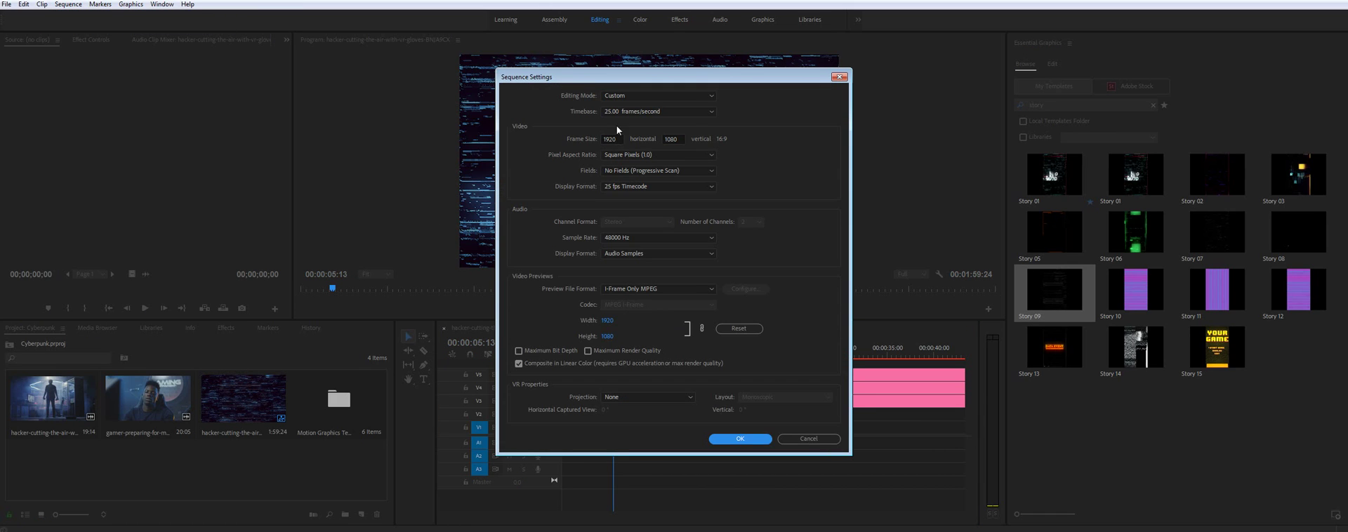
{"action": "double_click", "coordinate": [610, 139]}
{"action": "type", "text": "1080"}
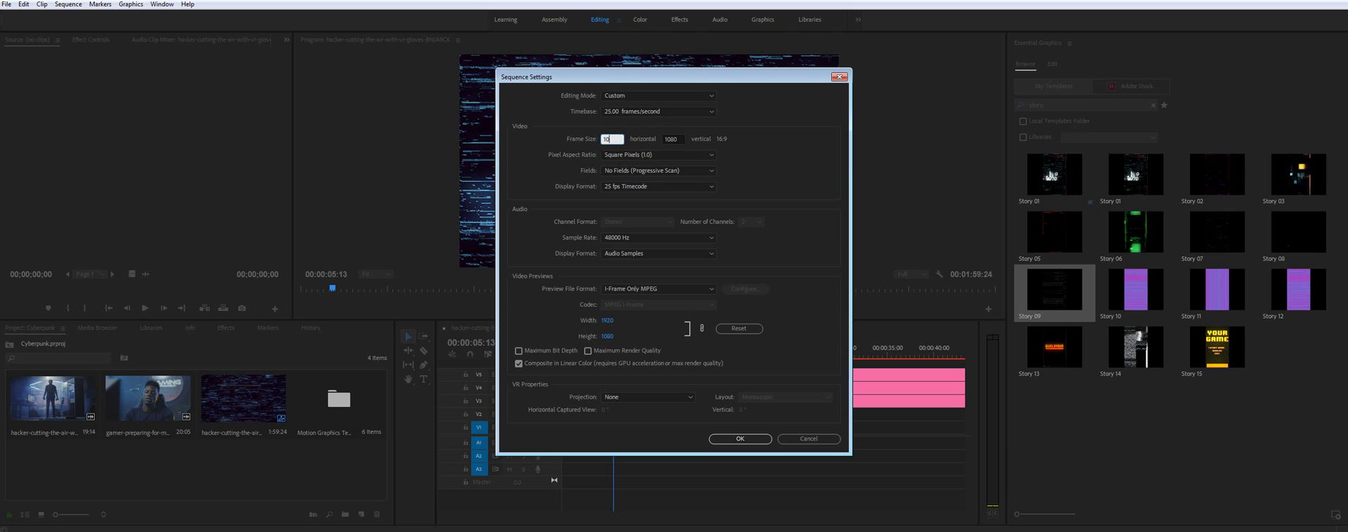
{"action": "key", "text": "Tab"}
{"action": "type", "text": "1920"}
{"action": "left_click", "coordinate": [725, 438]}
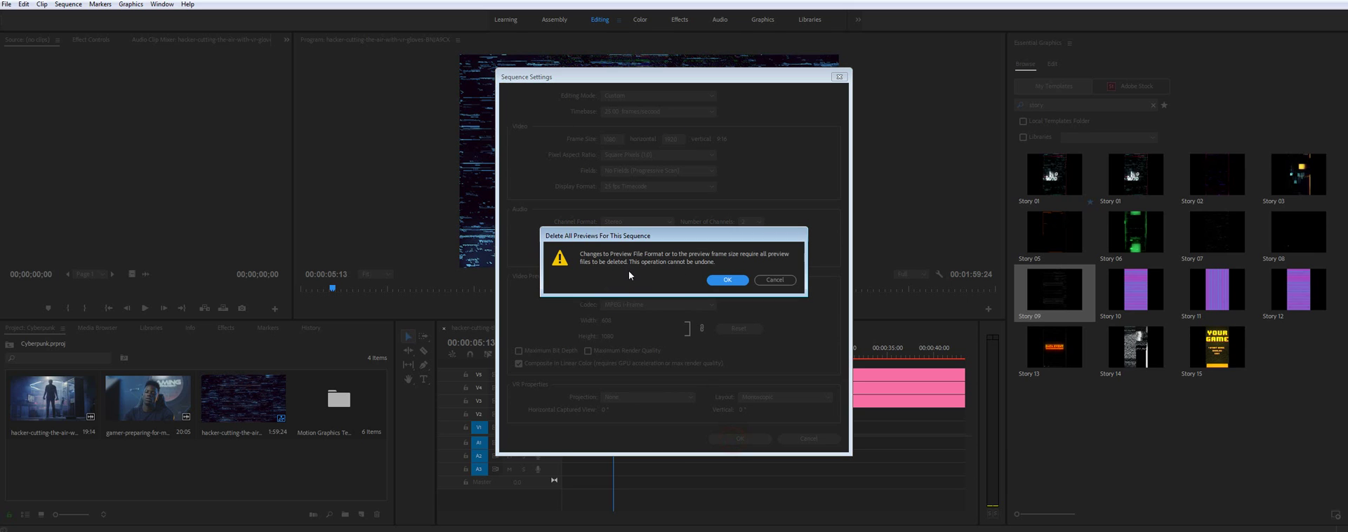
{"action": "left_click", "coordinate": [727, 280]}
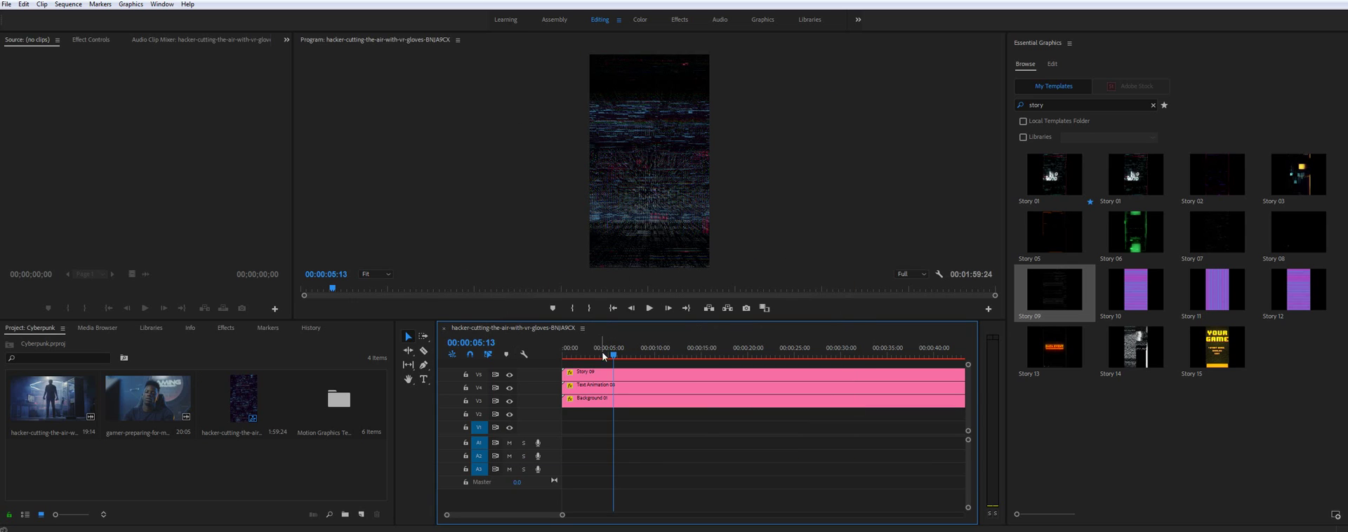
Step: Select the Story 09 clip, turn off V4 and V3 track output, and scrub to preview it
{"action": "left_click", "coordinate": [625, 351]}
{"action": "left_click", "coordinate": [596, 373]}
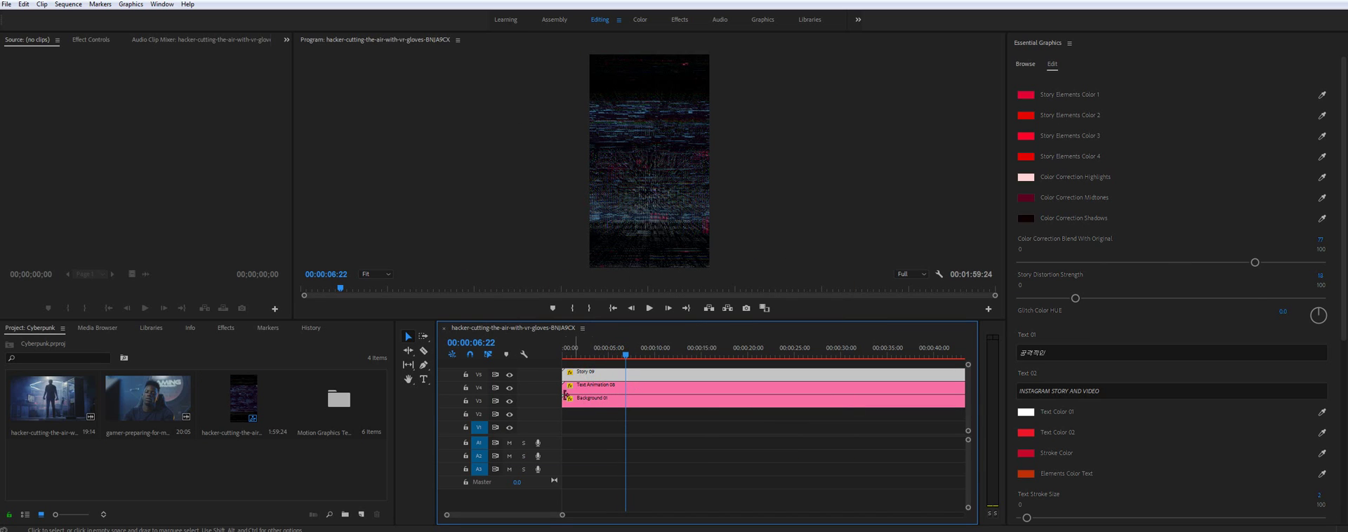
{"action": "left_click", "coordinate": [510, 387]}
{"action": "left_click", "coordinate": [510, 401]}
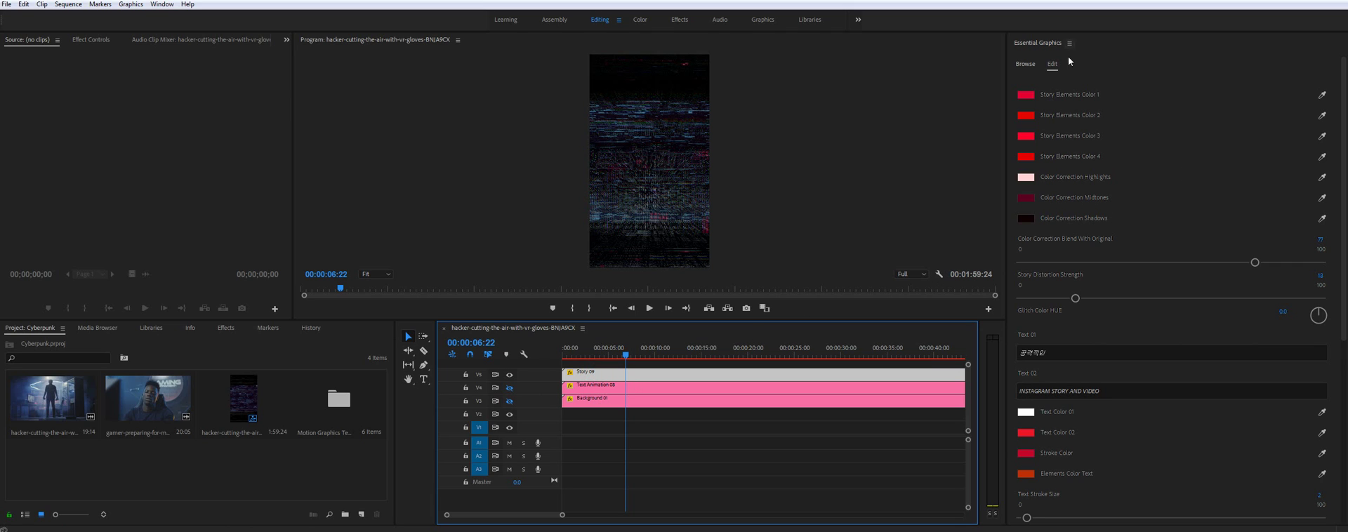
{"action": "scroll", "coordinate": [1043, 163], "scroll_direction": "down", "scroll_amount": 2}
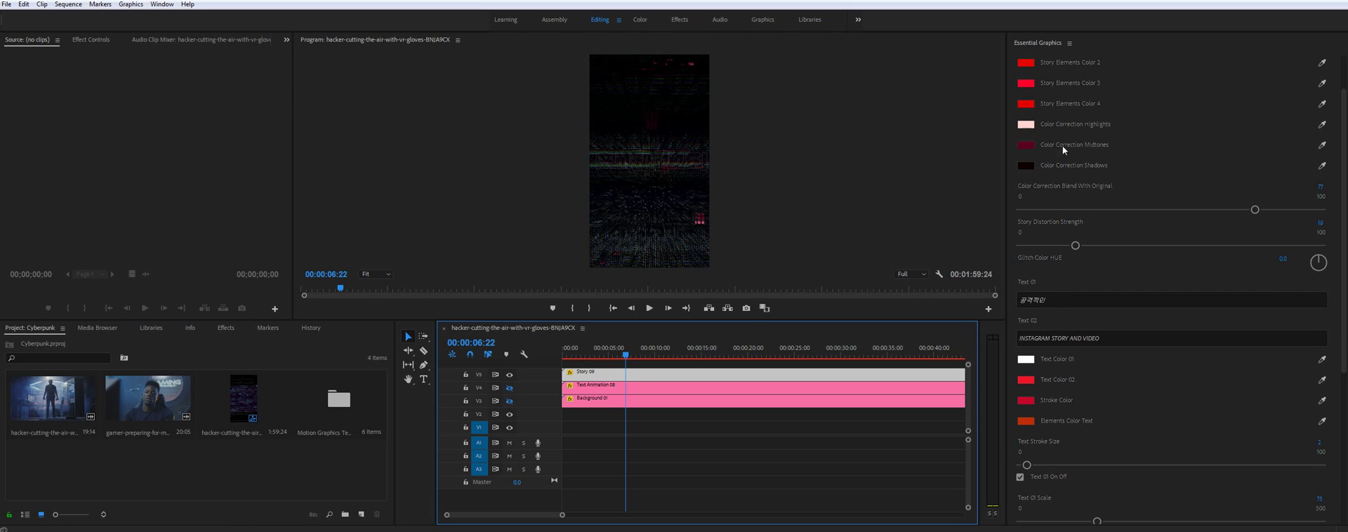
{"action": "left_click_drag", "start_coordinate": [679, 352], "coordinate": [633, 355]}
{"action": "mouse_move", "coordinate": [627, 356]}
{"action": "left_mouse_down"}
{"action": "mouse_move", "coordinate": [586, 362]}
{"action": "mouse_move", "coordinate": [620, 356]}
{"action": "left_mouse_up"}
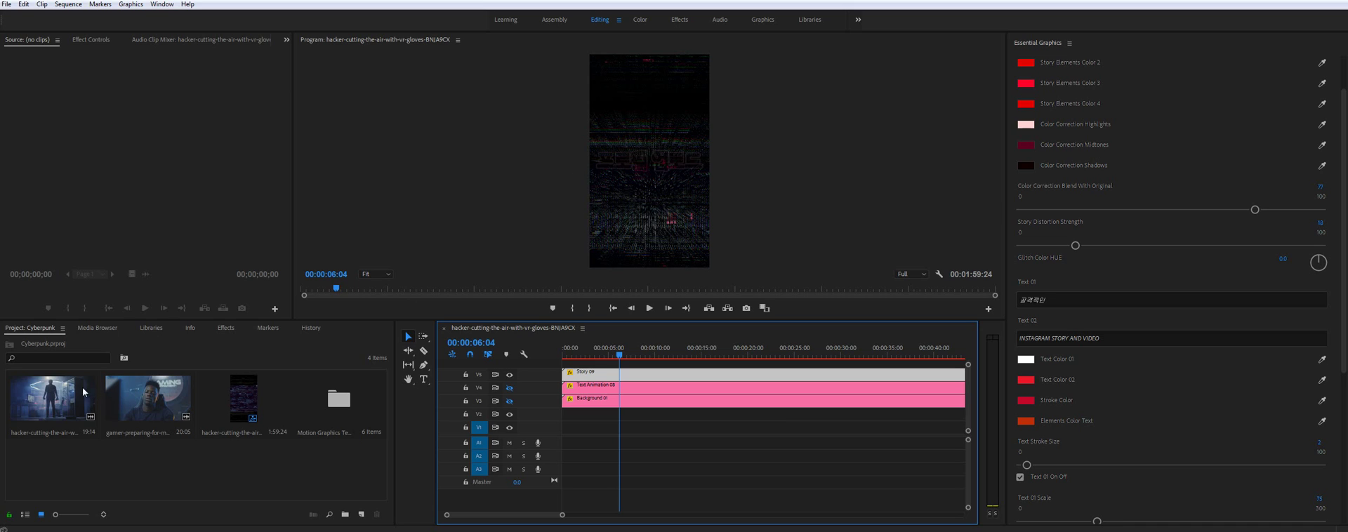
Step: Drag the gamer-preparing-for-match clip from the Project panel onto V2/A2 at 00:00
{"action": "left_click", "coordinate": [147, 397]}
{"action": "left_click_drag", "start_coordinate": [582, 436], "coordinate": [566, 418]}
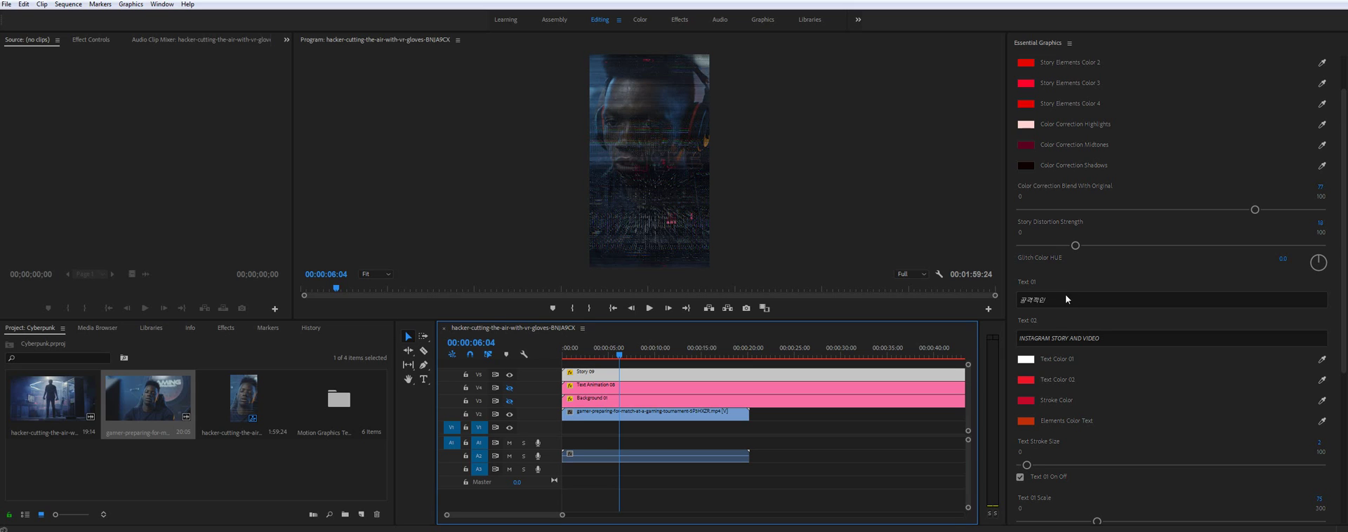
{"action": "scroll", "coordinate": [1065, 294], "scroll_direction": "down", "scroll_amount": 5}
{"action": "scroll", "coordinate": [1058, 306], "scroll_direction": "up", "scroll_amount": 7}
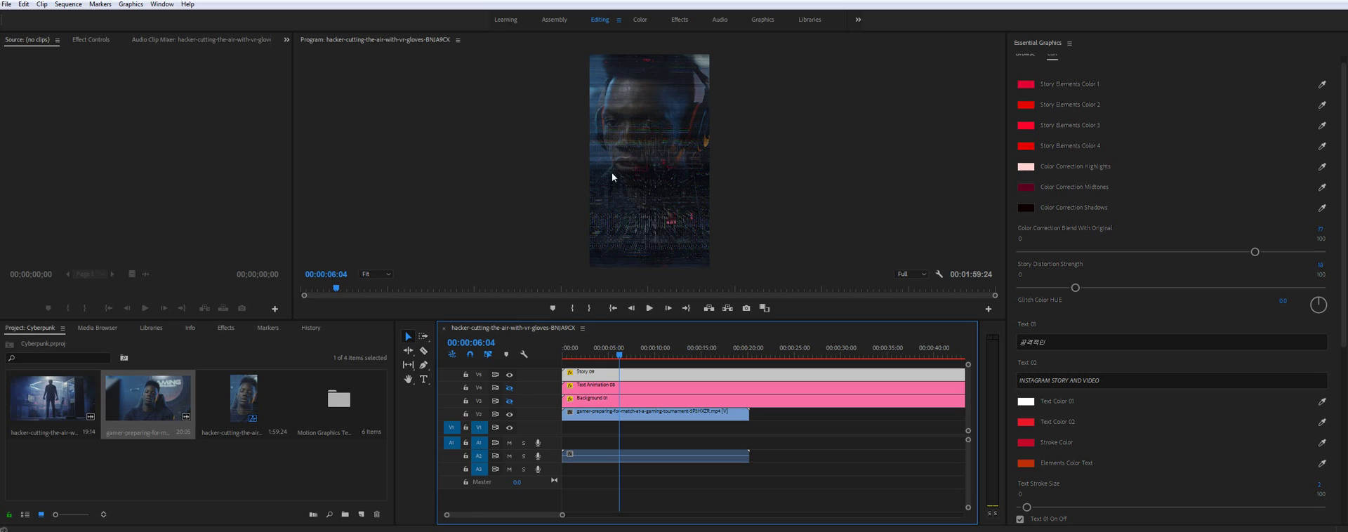